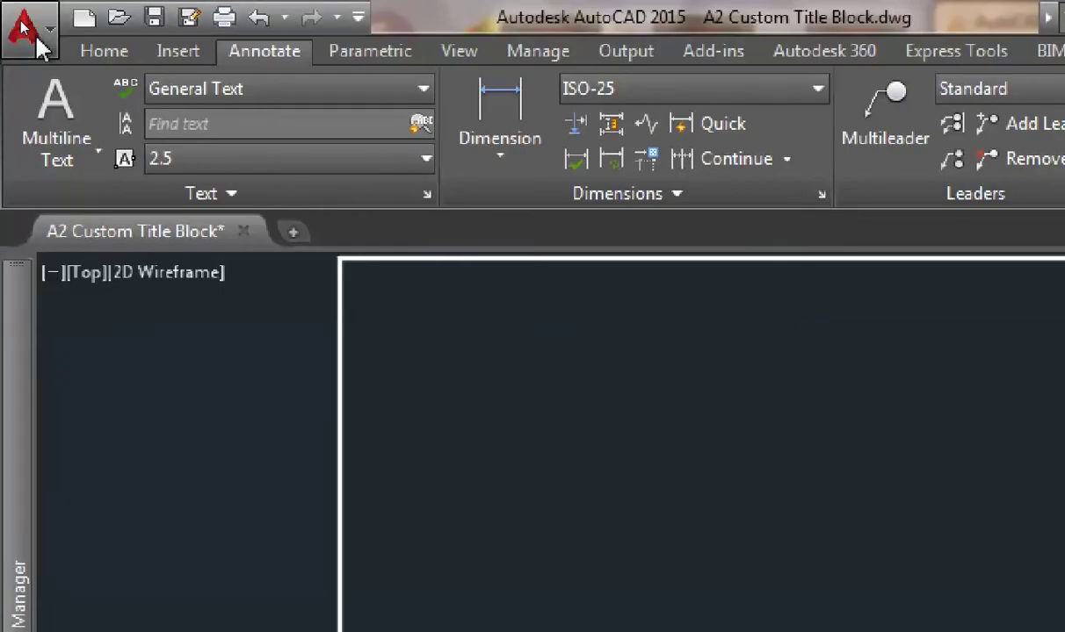
- Look over the application menu and Layout1 options without changes, ending back in model space
left_click(27, 31)
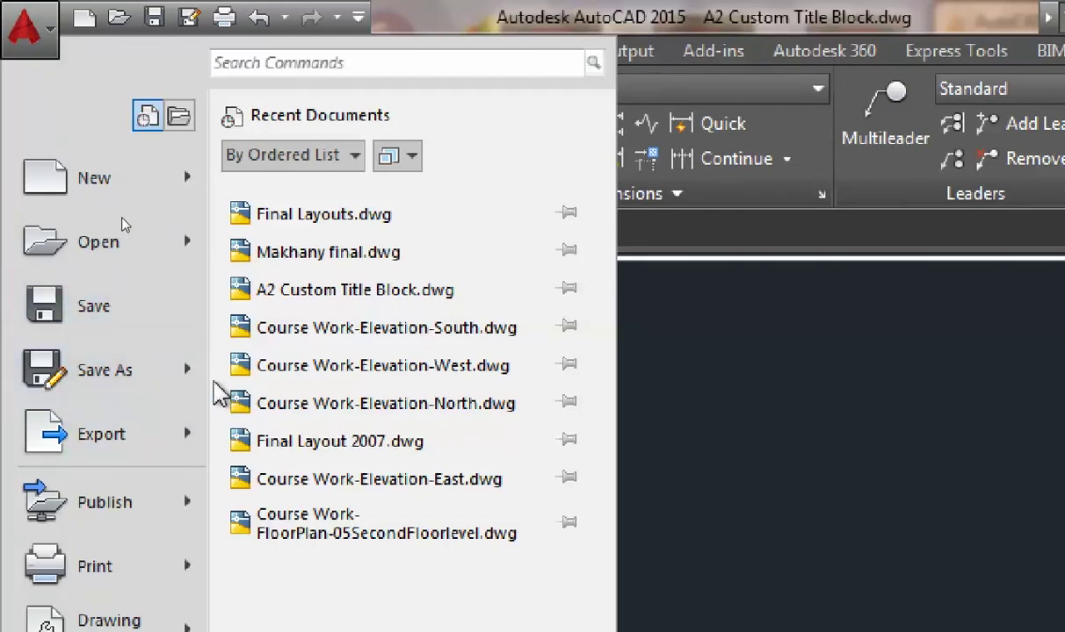
mouse_move(61, 211)
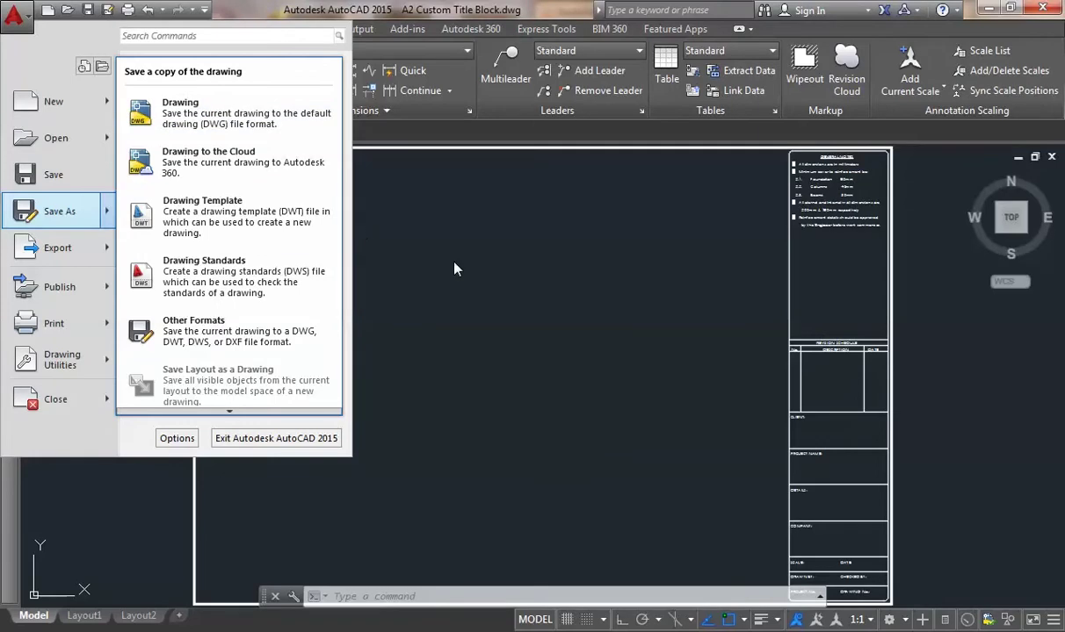
left_click(455, 259)
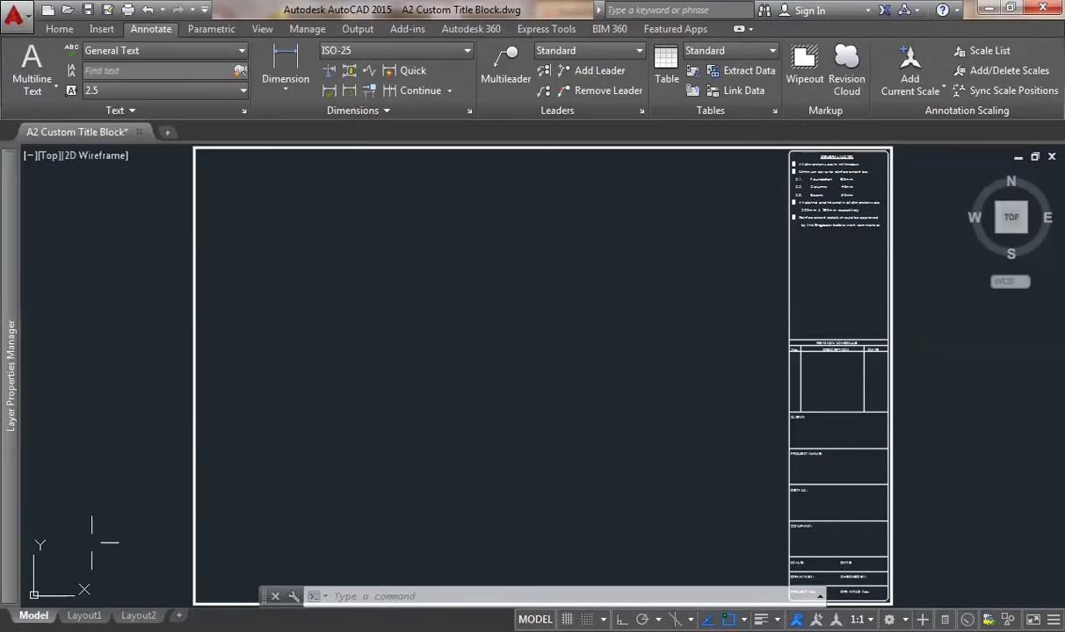
left_click(86, 615)
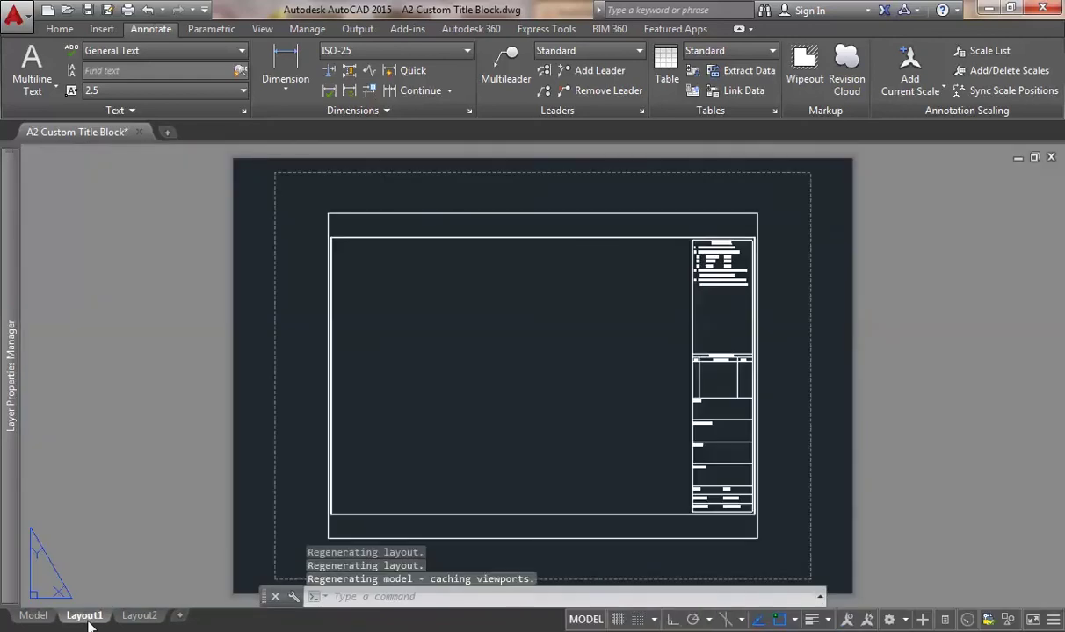
right_click(78, 618)
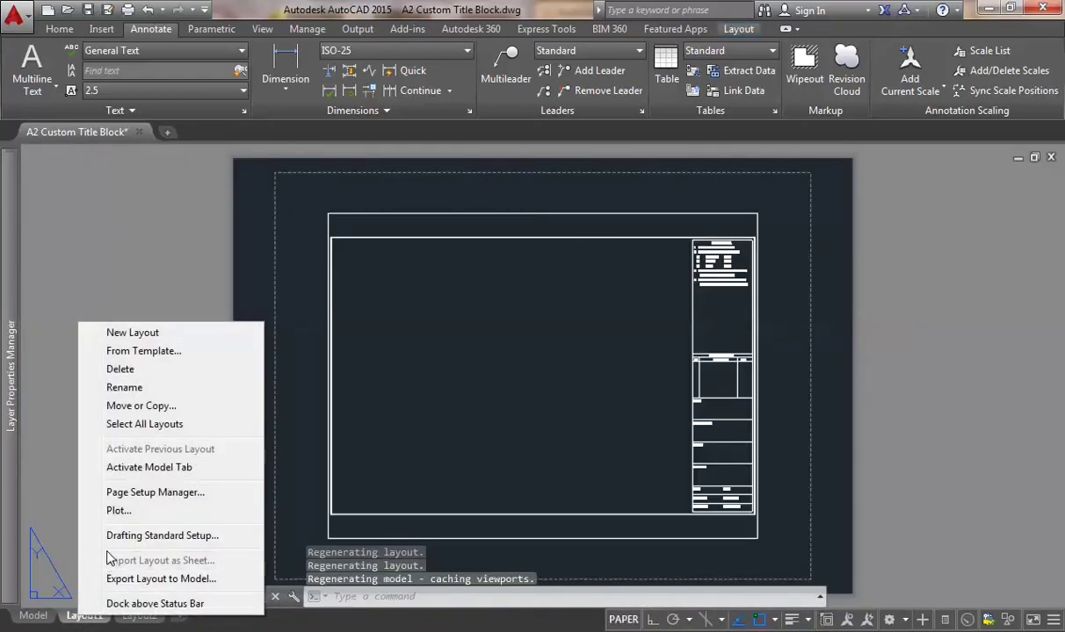
left_click(160, 279)
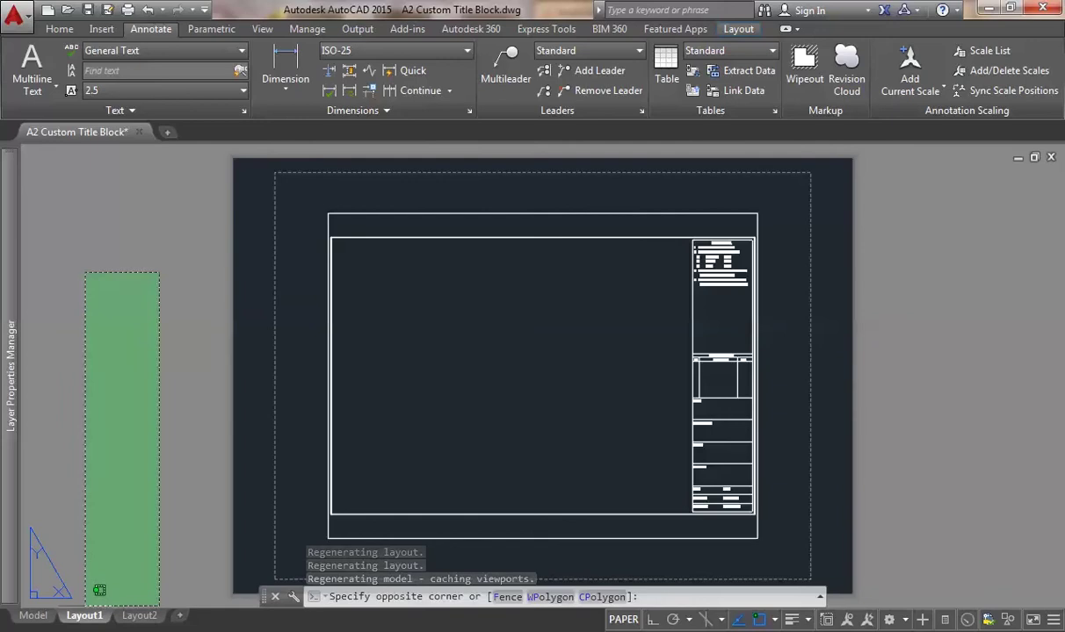
left_click(92, 579)
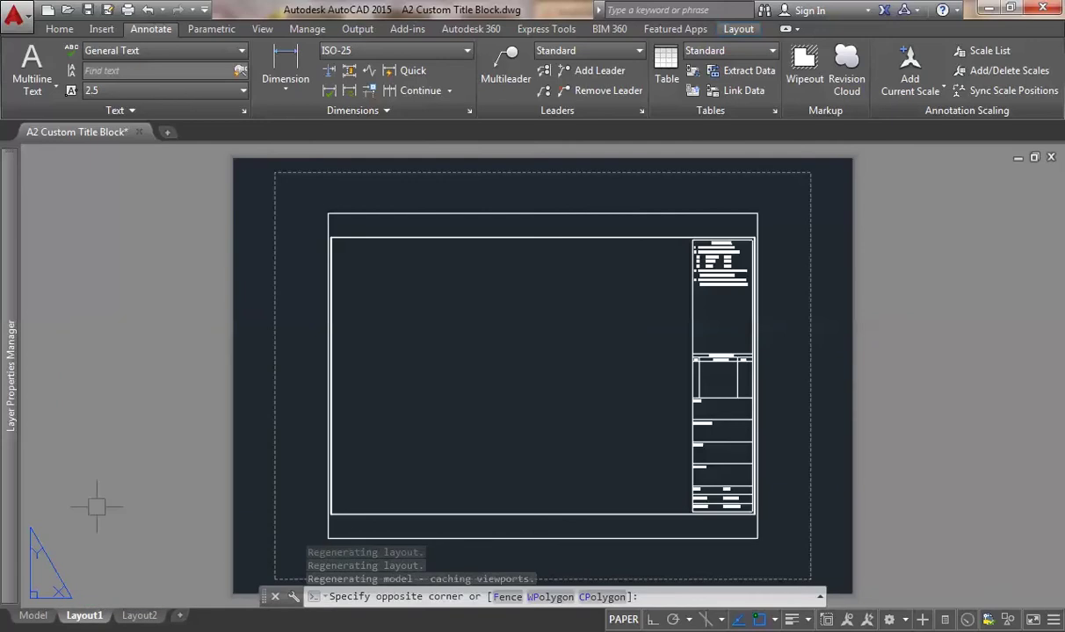
left_click(34, 616)
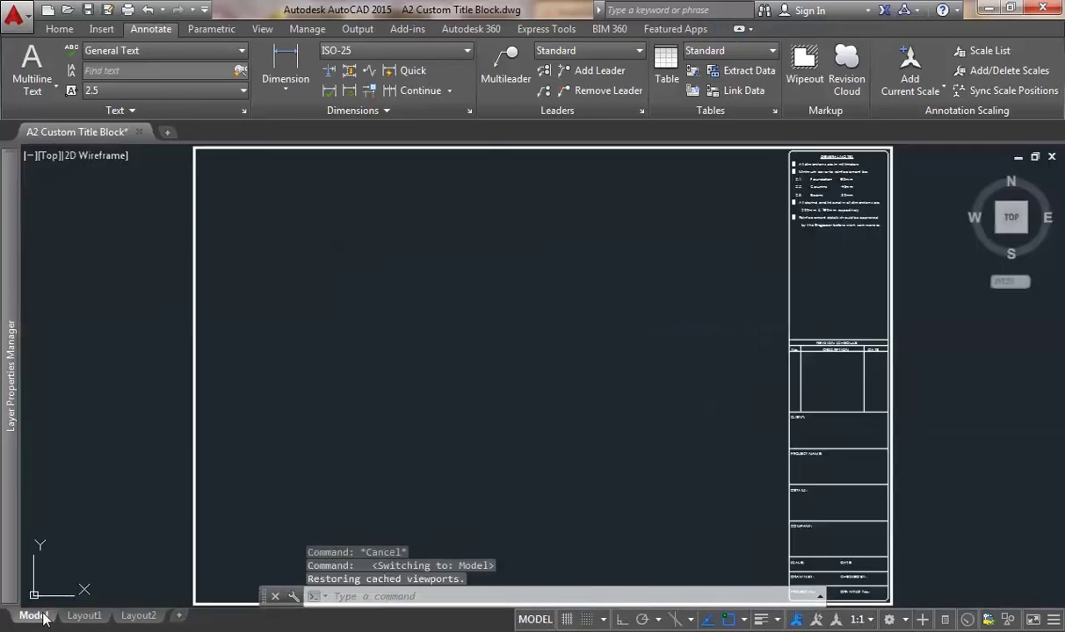
- Create a new drawing from acadiso.dwt, turn the grid off, and show Layout1
left_click(52, 14)
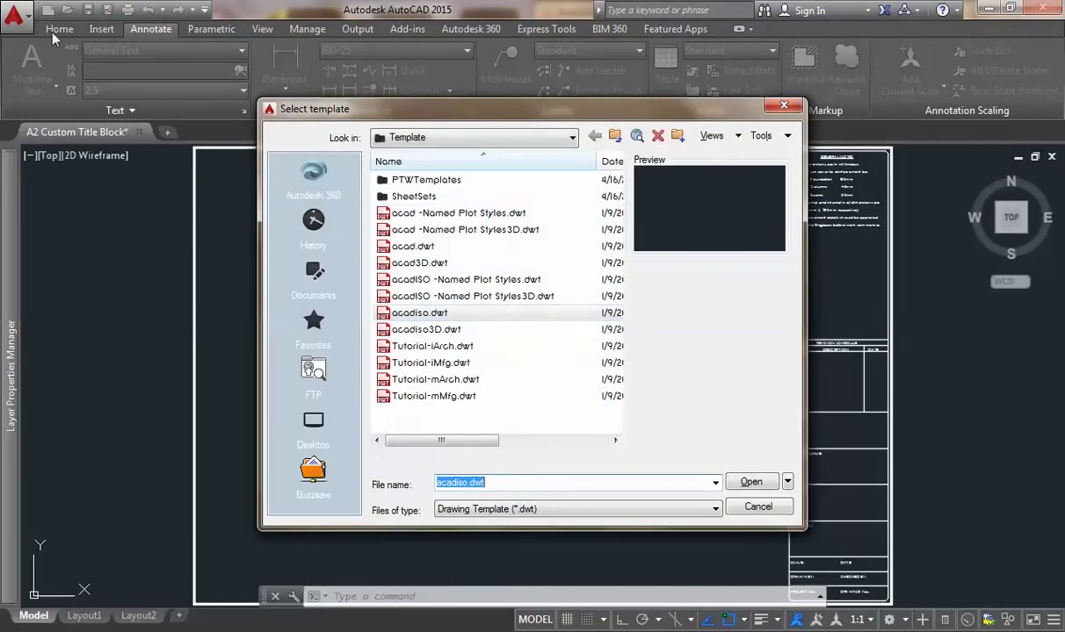
left_click(475, 314)
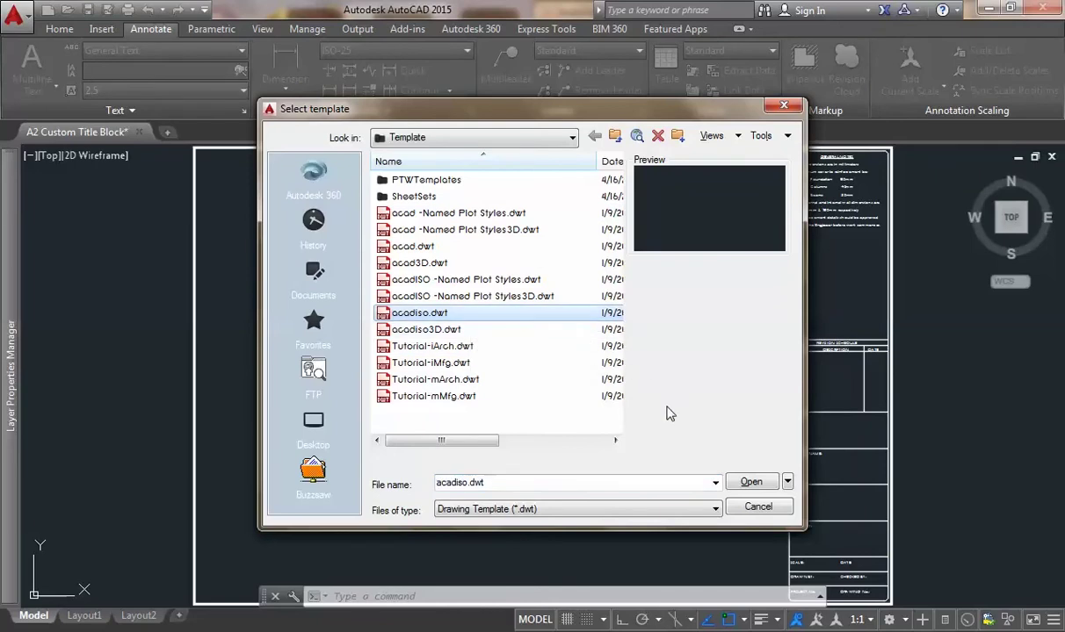
left_click(751, 483)
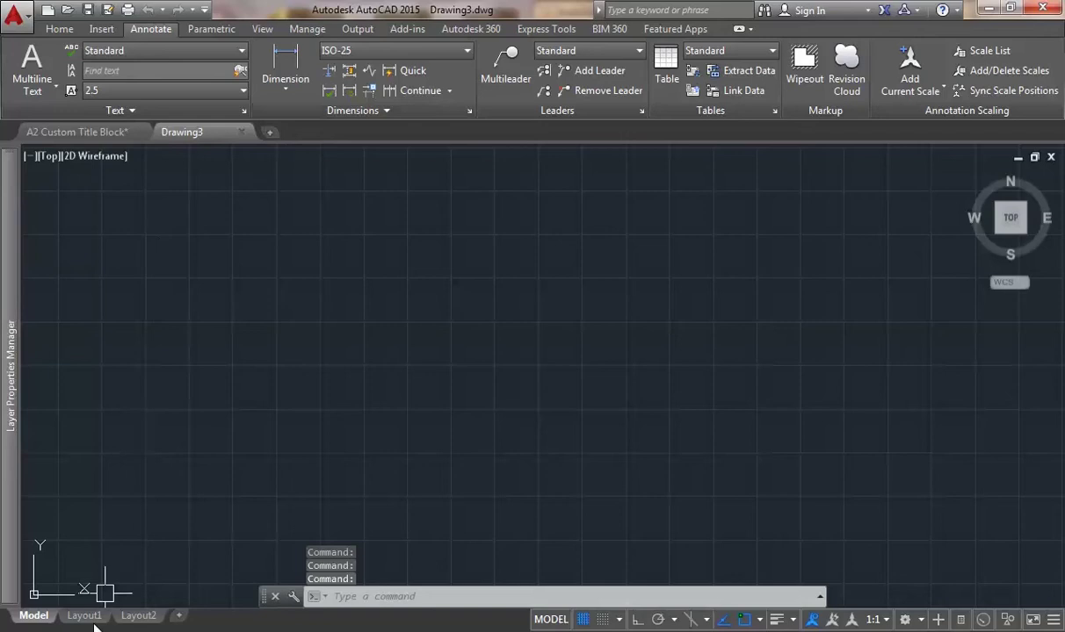
left_click(584, 621)
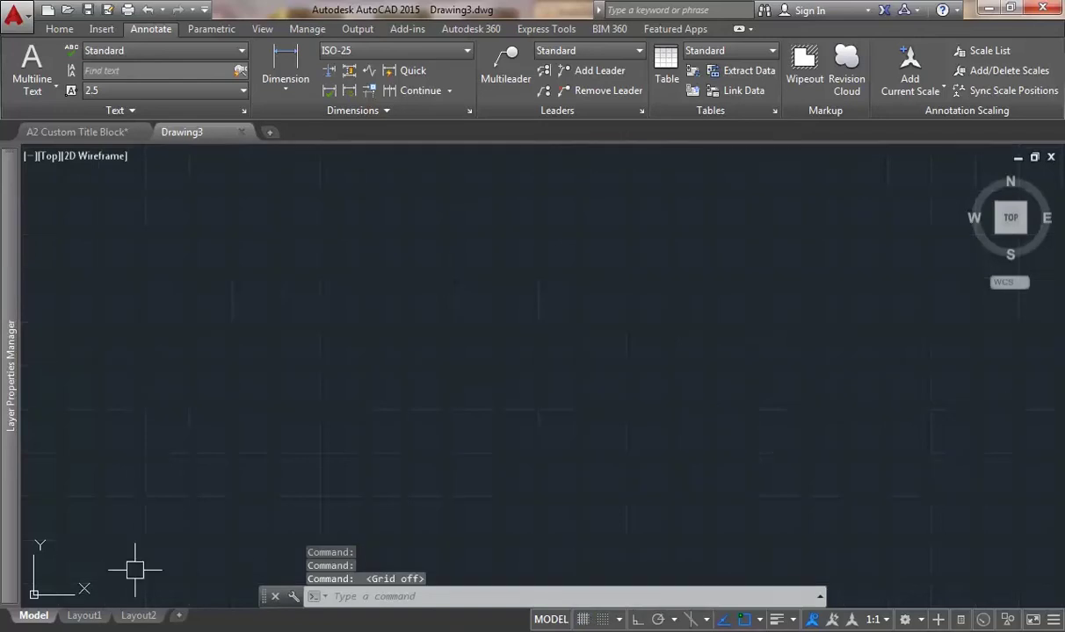
left_click(83, 618)
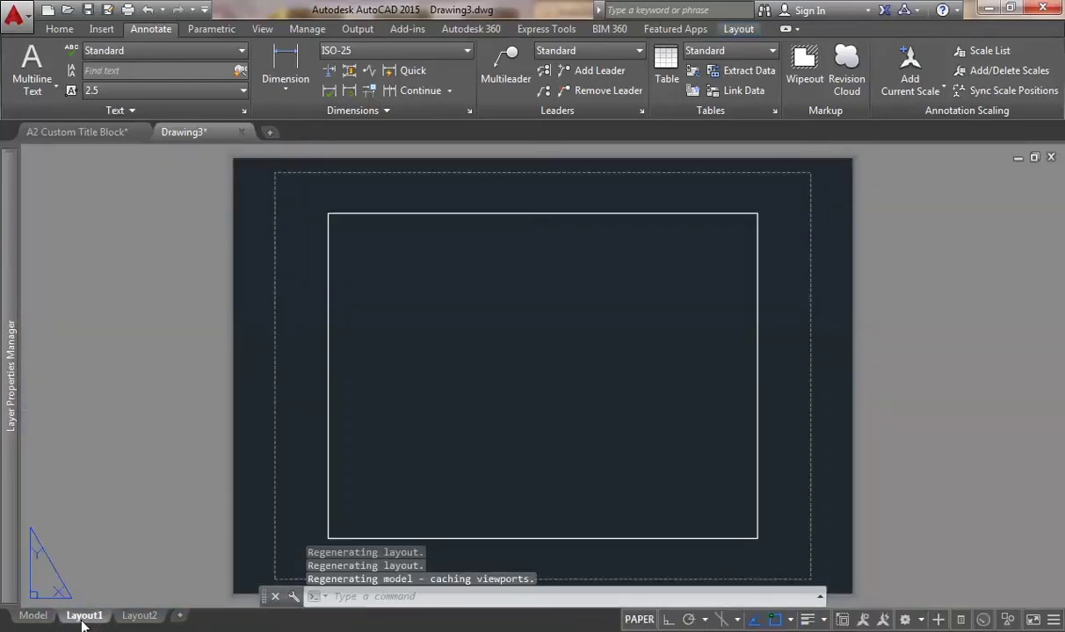
- Change Layout1's page setup paper size to ISO A2 (594.00 x 420.00 mm)
right_click(84, 619)
left_click(137, 497)
left_click(659, 294)
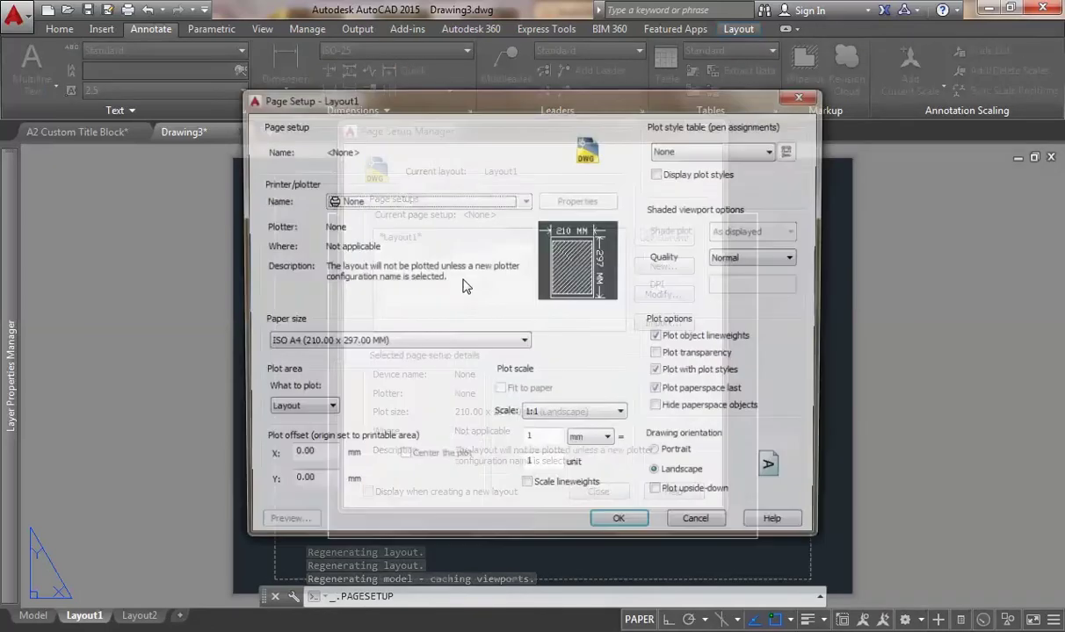
left_click(396, 342)
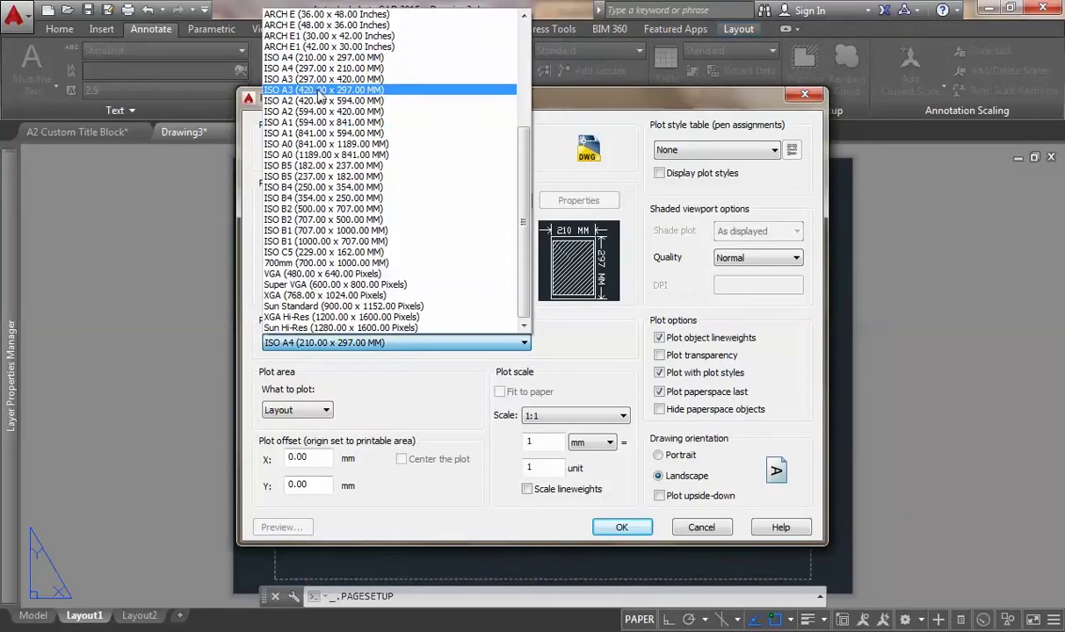
left_click(354, 112)
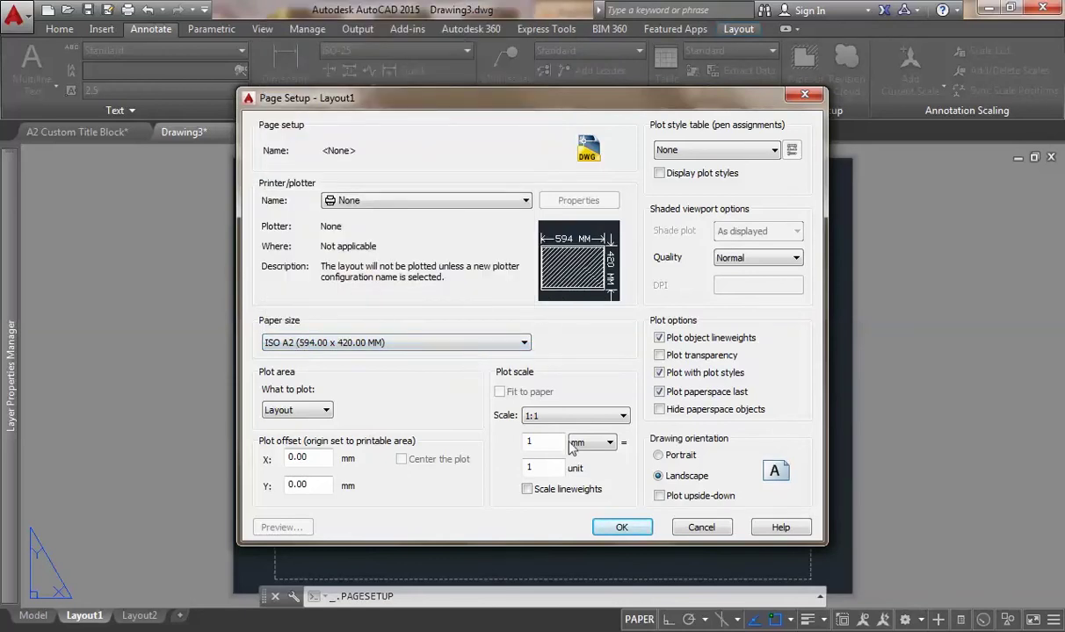
left_click(621, 527)
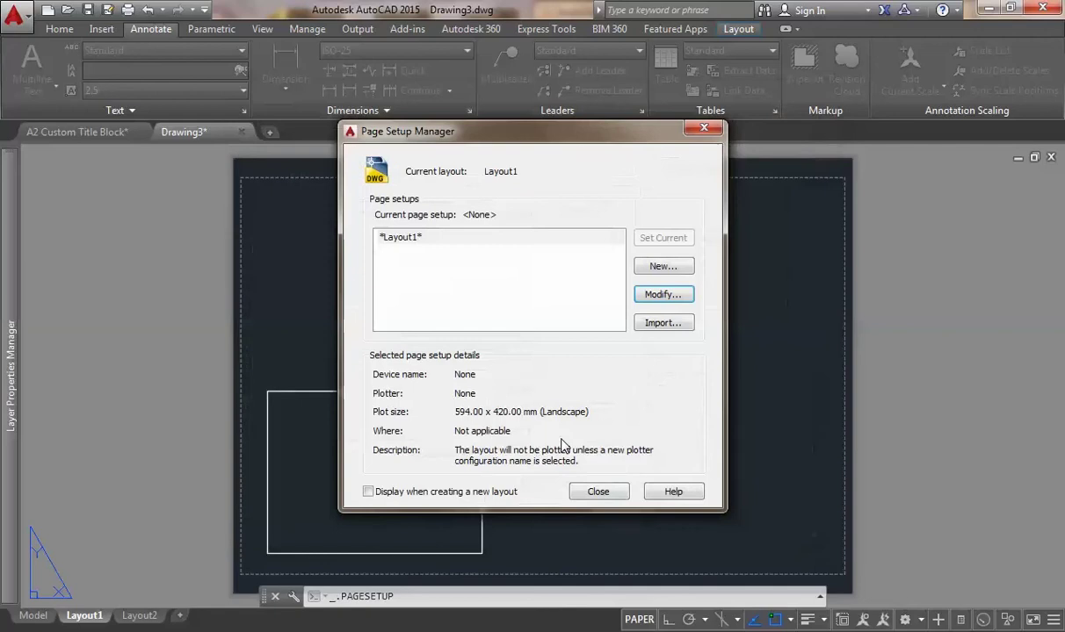
left_click(602, 492)
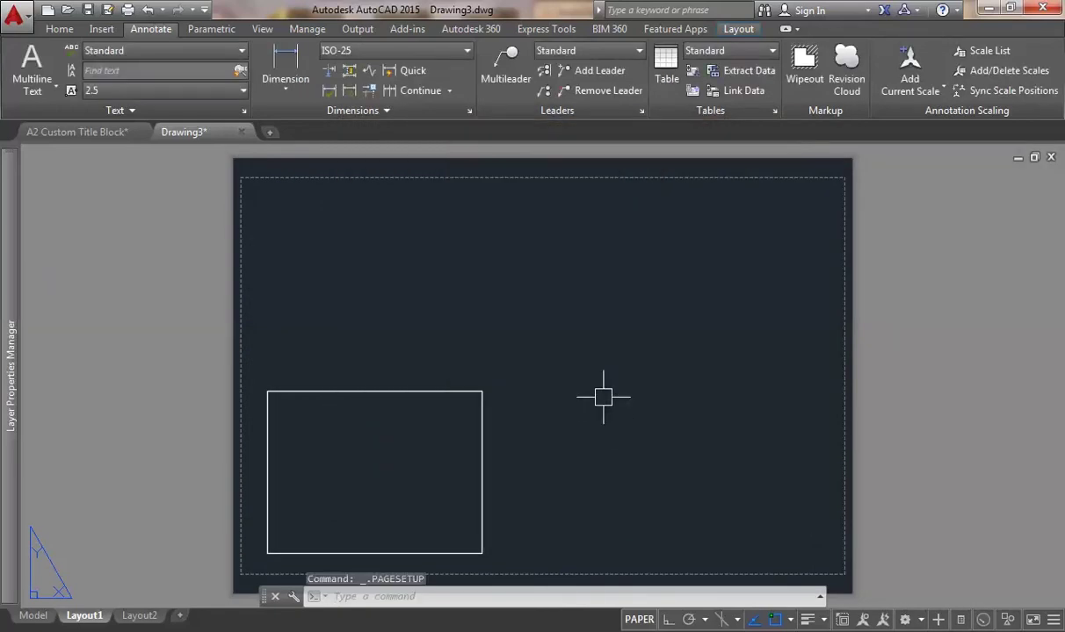
- Start inserting the A2 Custom Title Block drawing with the default insertion settings
type("i")
key("Return")
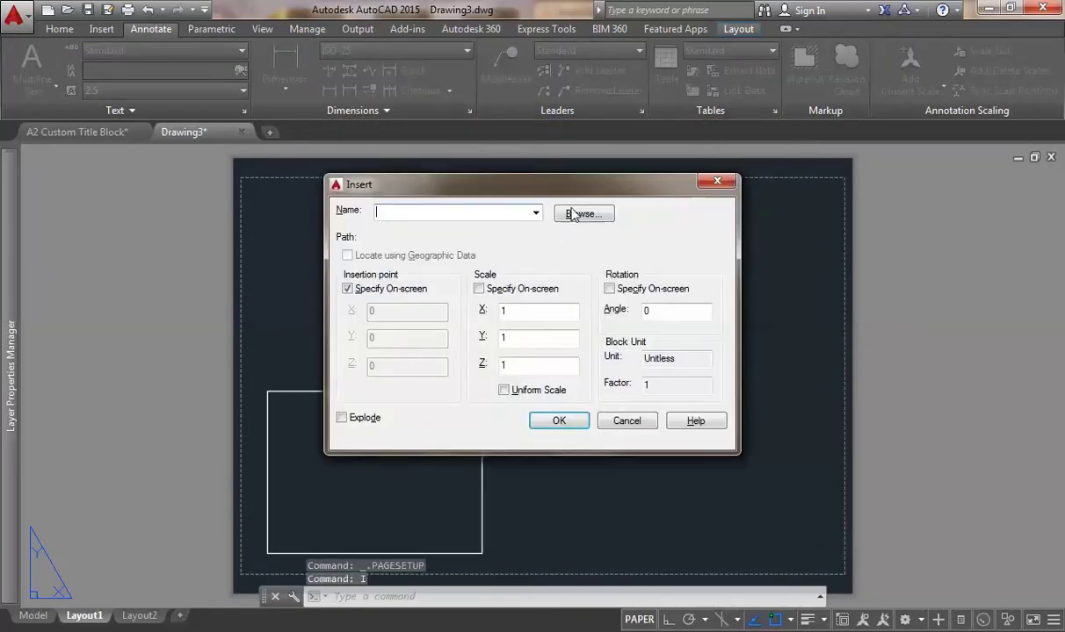
left_click(571, 214)
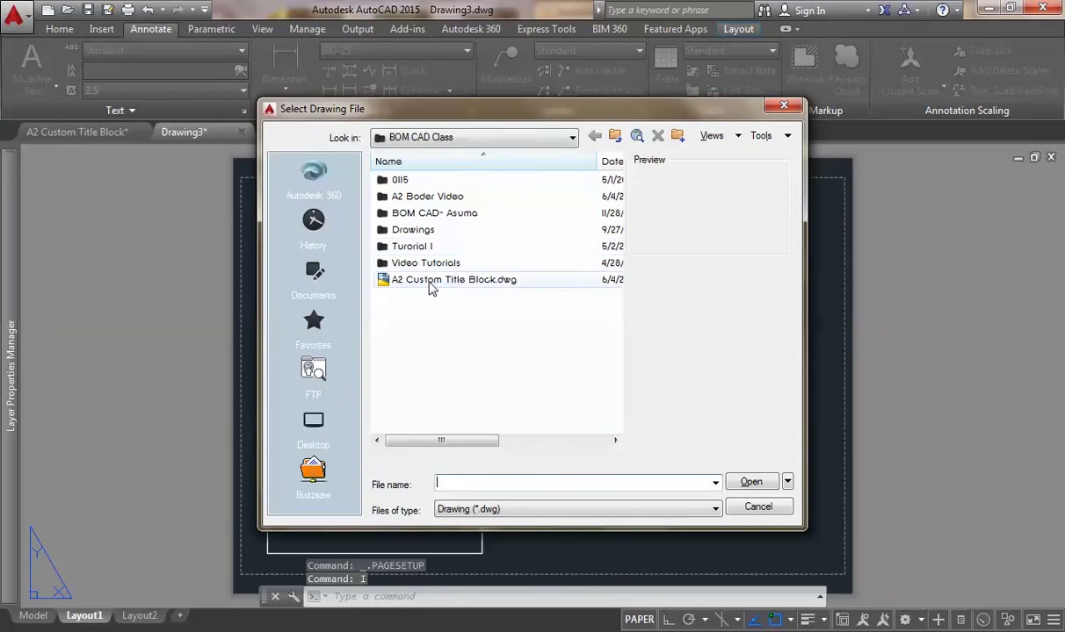
left_click(407, 279)
left_click(749, 490)
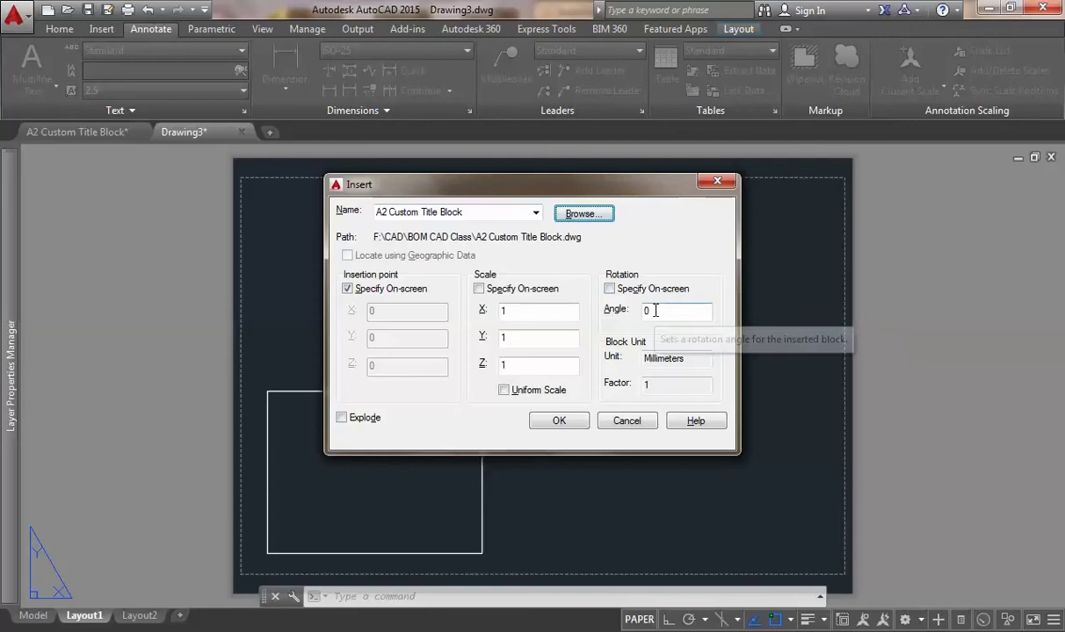
left_click(544, 423)
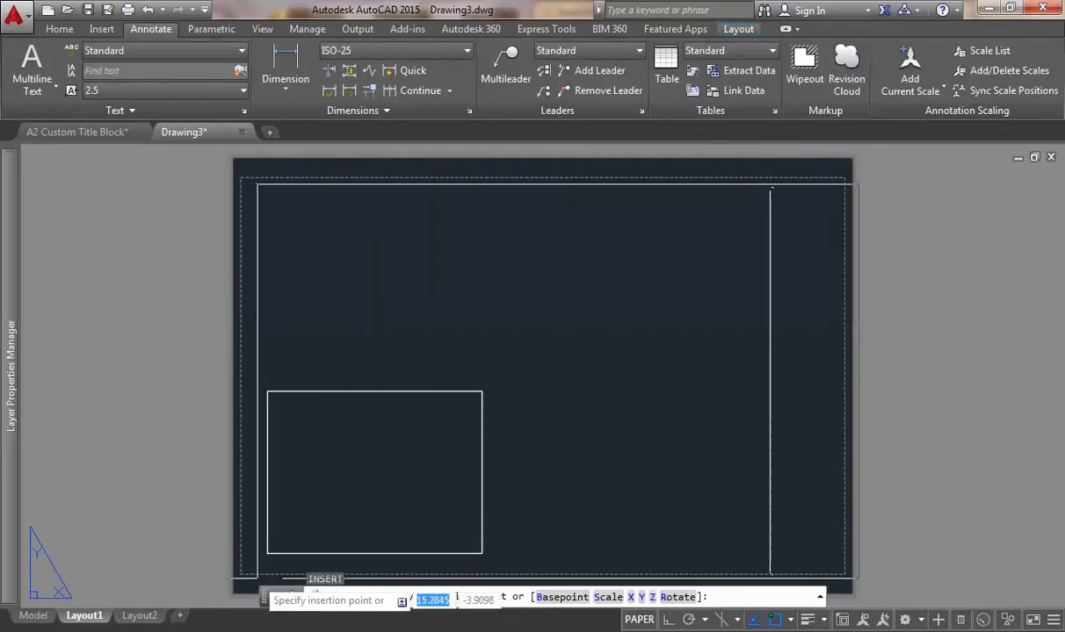
- Place the title block at the sheet's lower-left corner and zoom to check its position
scroll(254, 571, "up", 2)
scroll(227, 553, "up", 2)
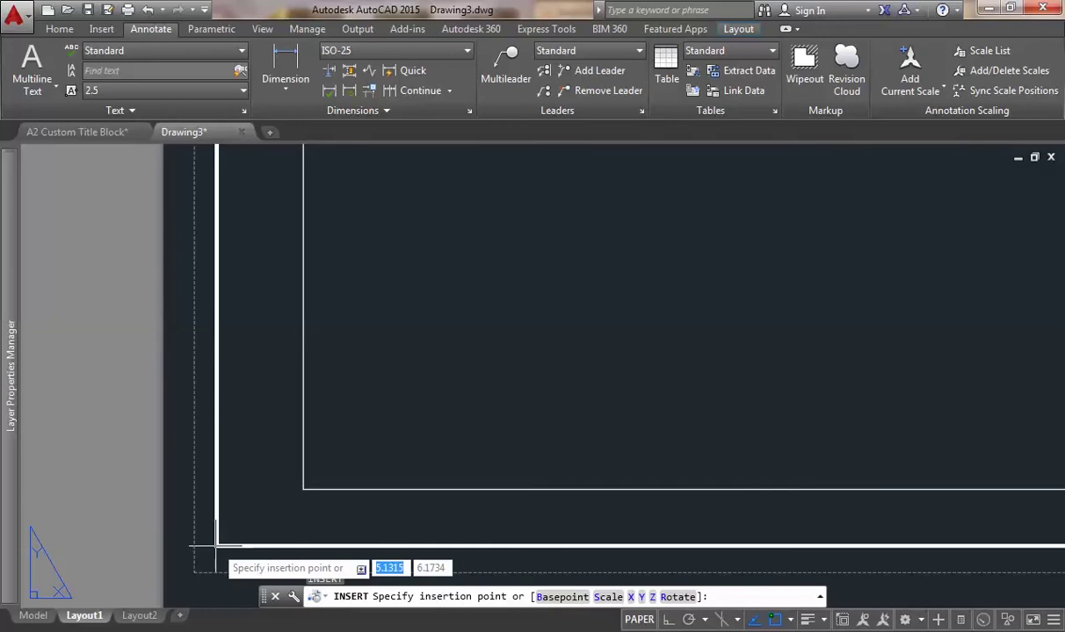
left_click(215, 546)
scroll(213, 535, "down", 5)
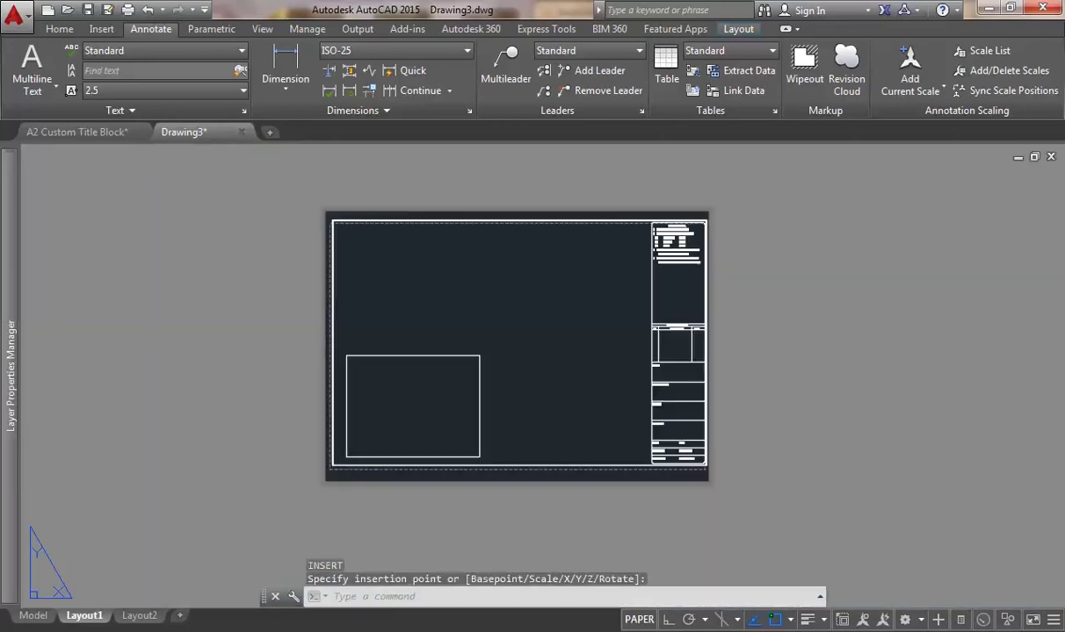
scroll(654, 200, "up", 1)
scroll(654, 200, "up", 2)
scroll(655, 200, "up", 5)
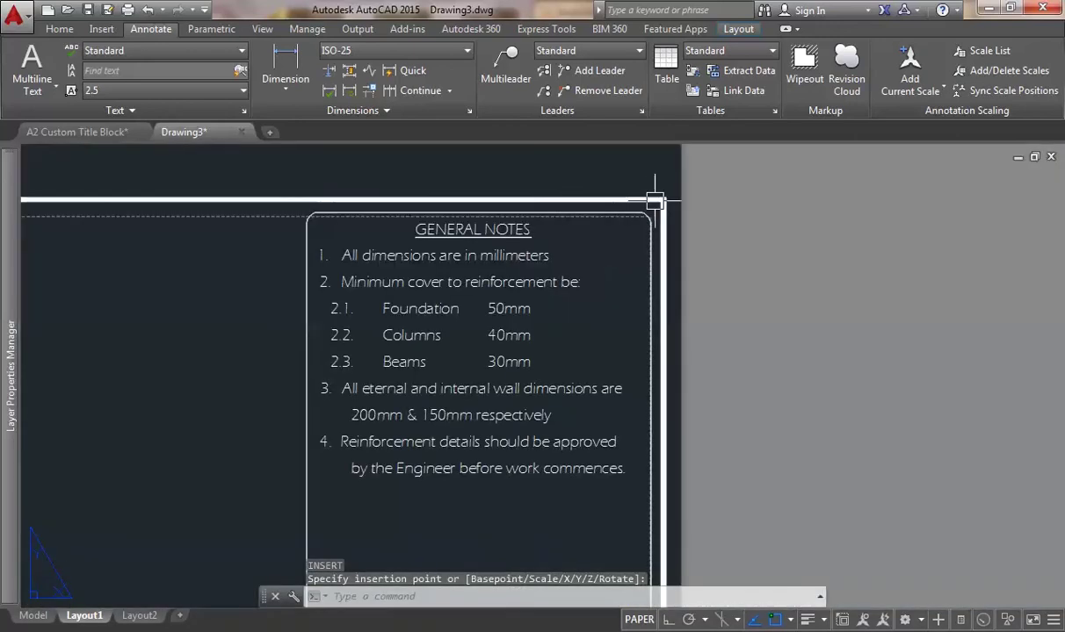
scroll(654, 200, "down", 3)
scroll(654, 200, "down", 3)
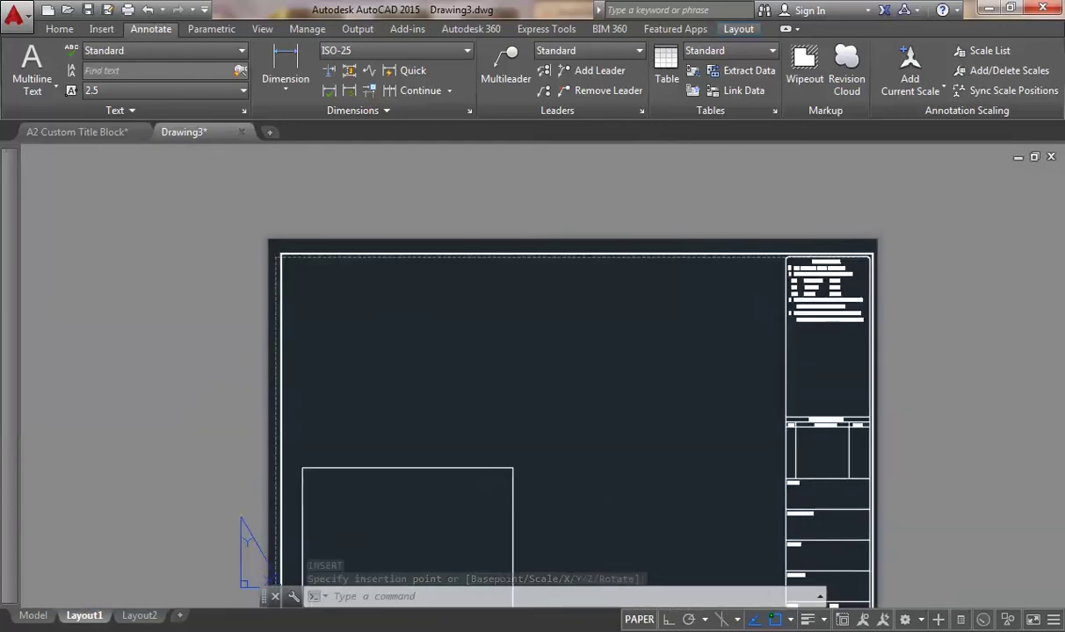
scroll(147, 239, "up", 1)
scroll(280, 240, "up", 1)
scroll(294, 300, "up", 1)
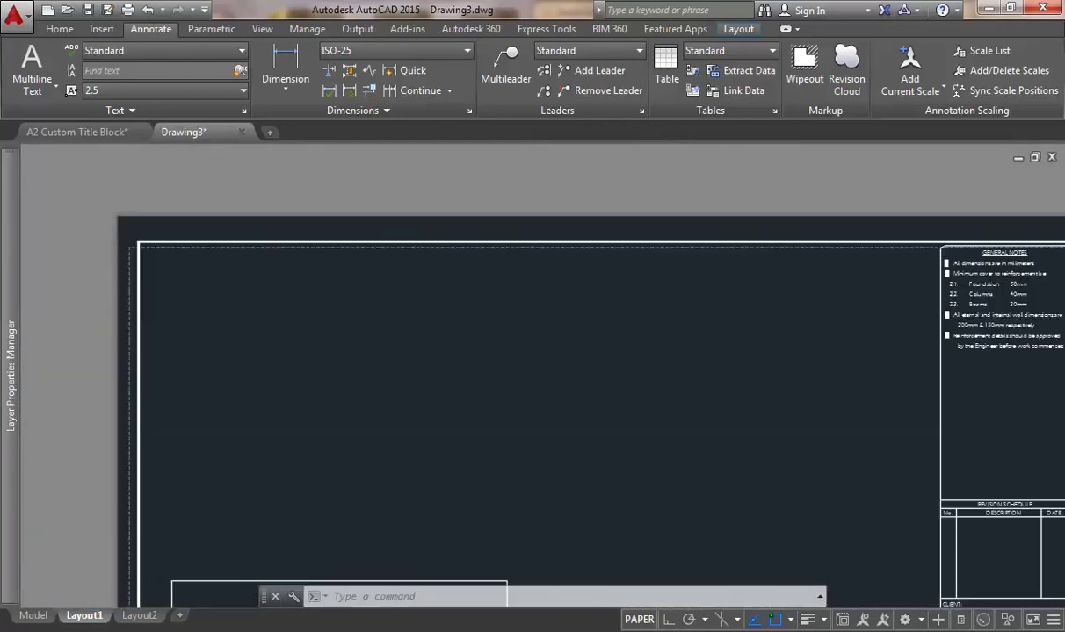
- Set Layout1's page setup to plot Extents, centred, with the monochrome.ctb plot style
right_click(88, 617)
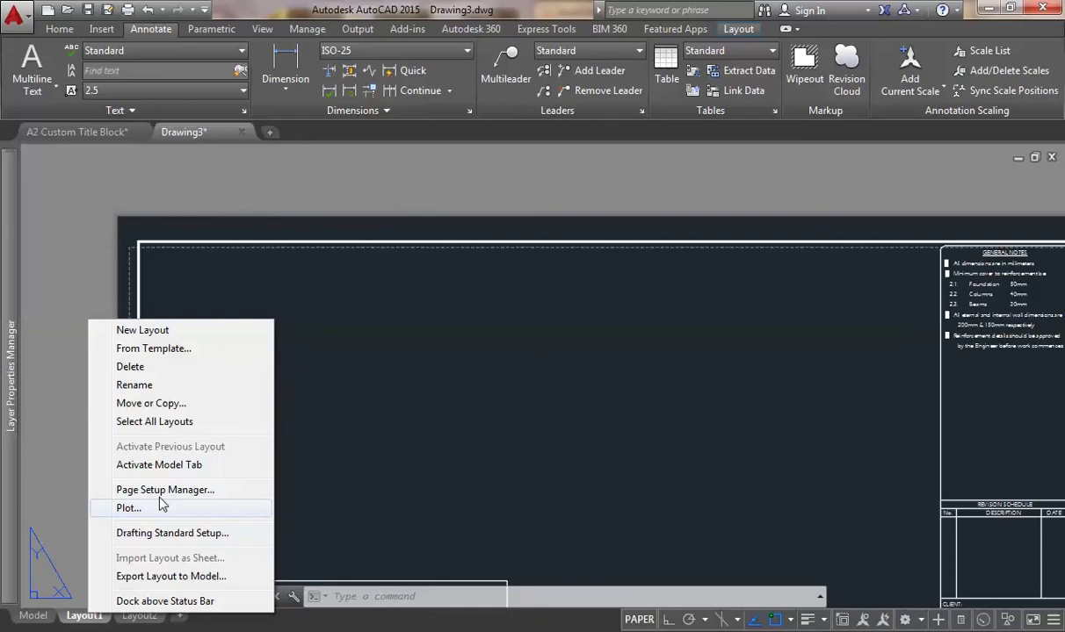
left_click(219, 465)
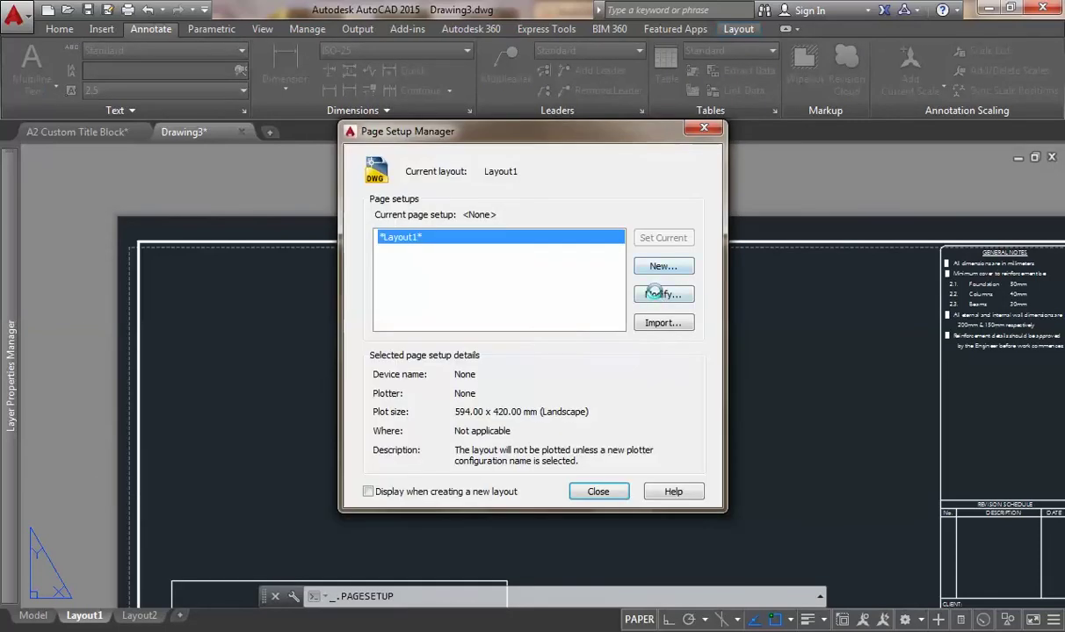
left_click(654, 294)
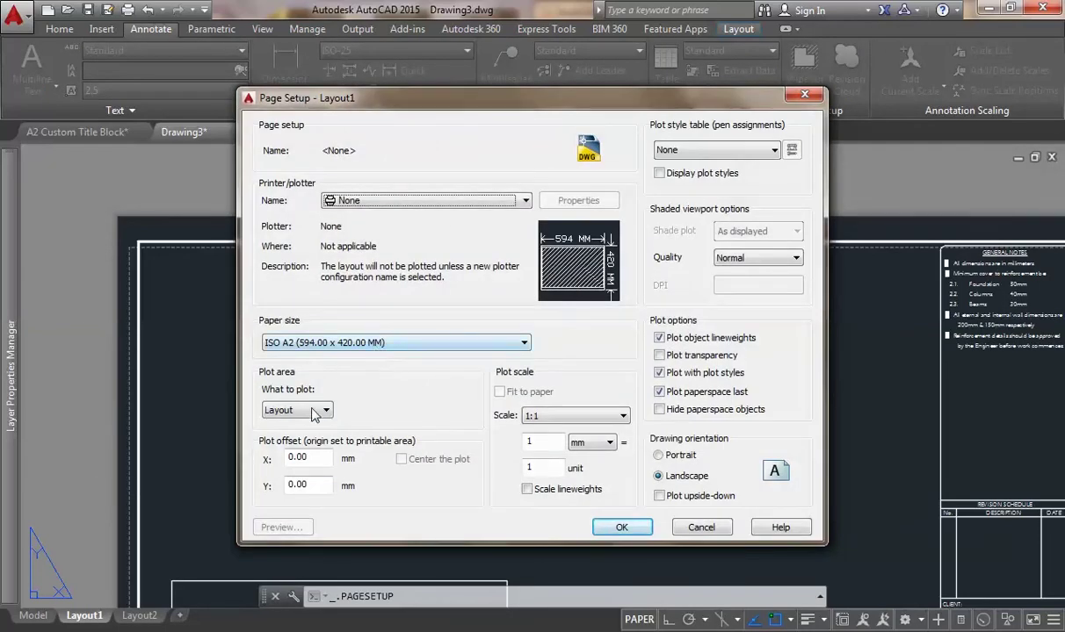
left_click(313, 412)
left_click(309, 439)
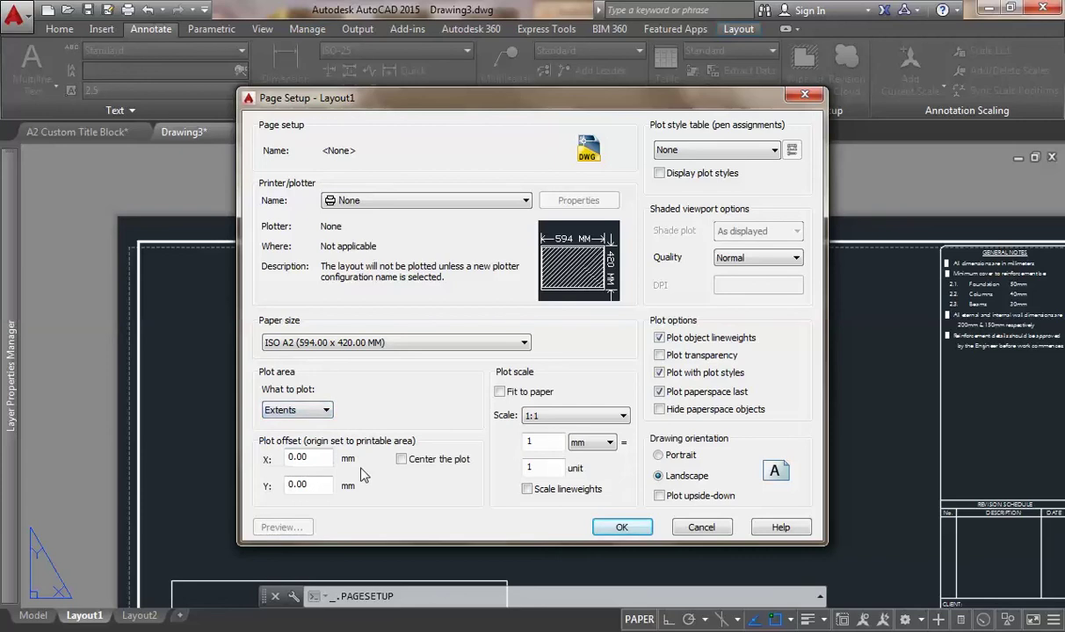
left_click(305, 463)
left_click(402, 460)
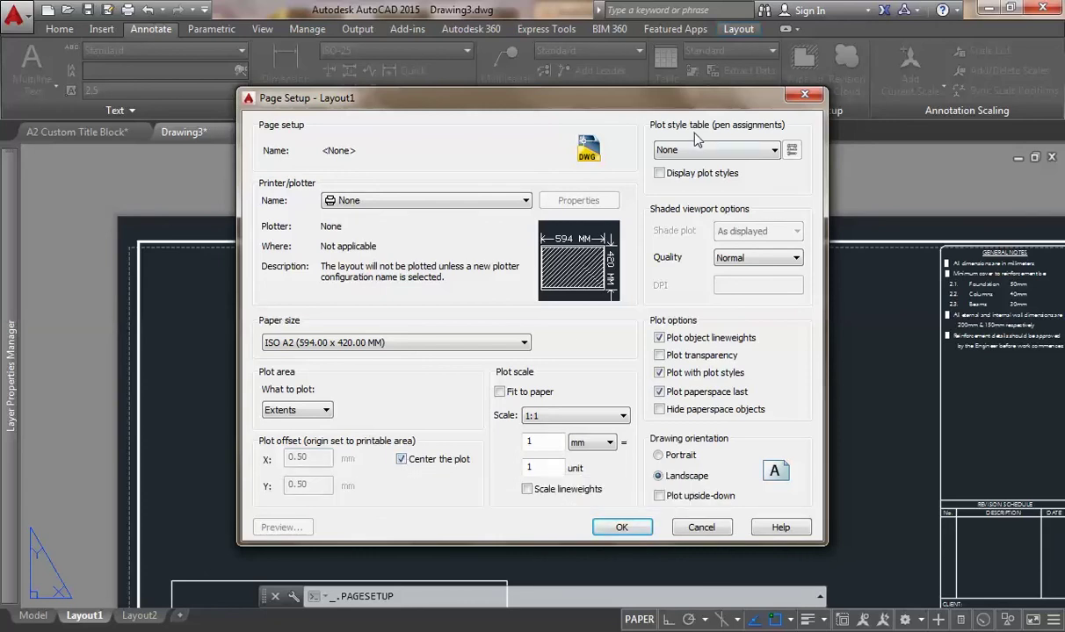
left_click(682, 154)
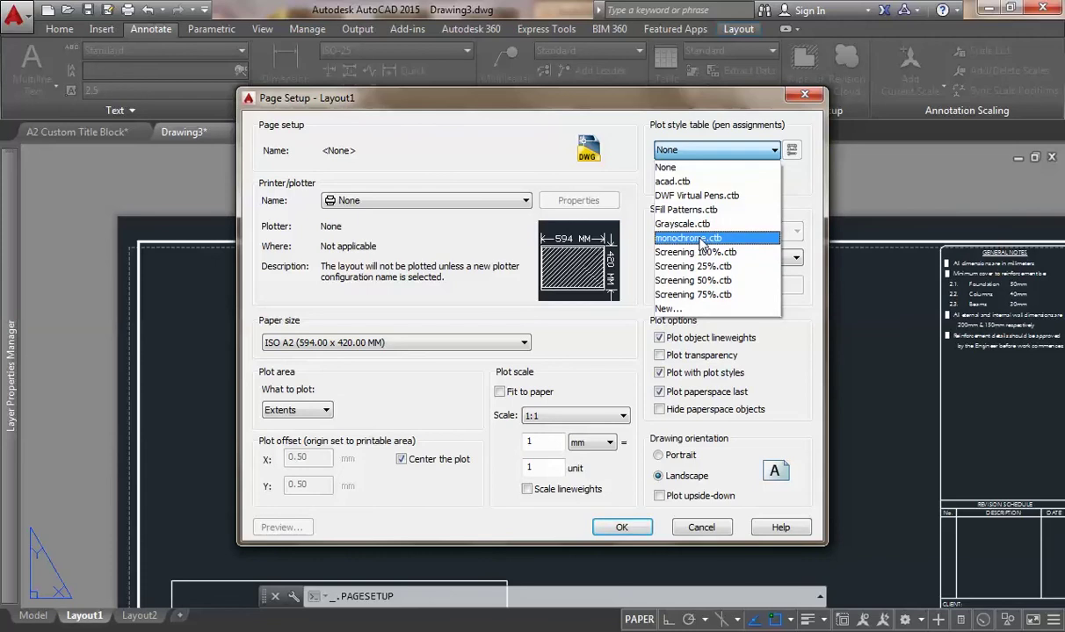
left_click(694, 238)
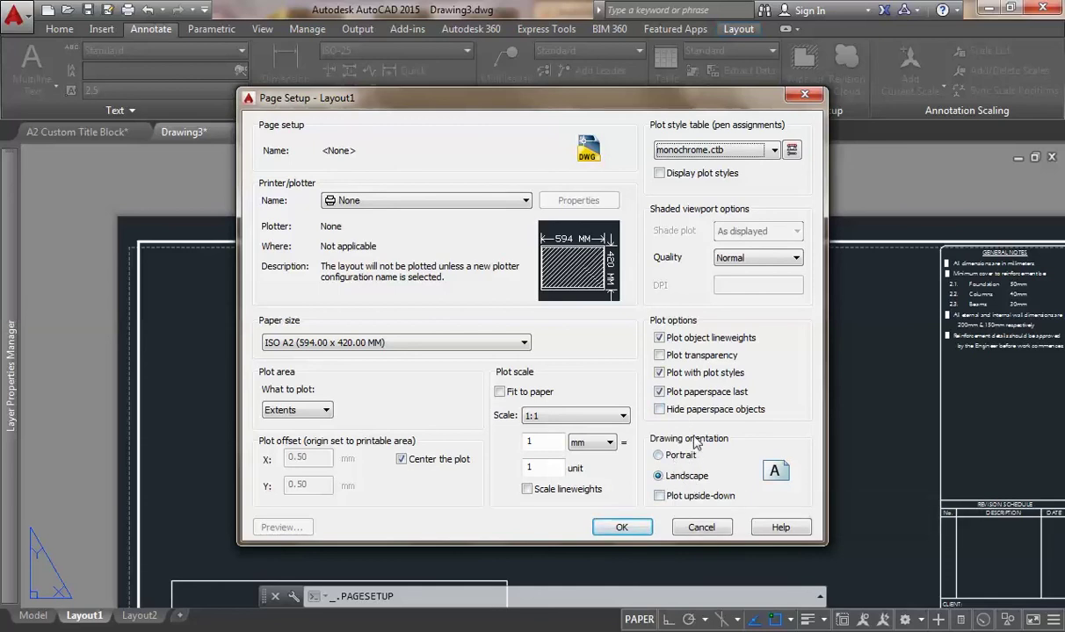
left_click(621, 528)
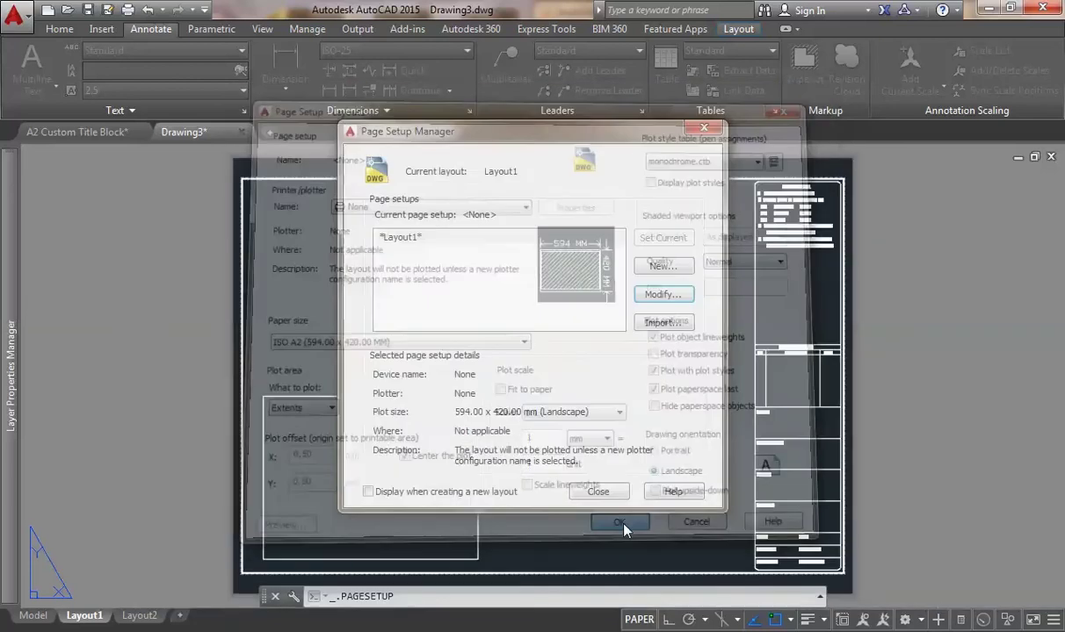
left_click(604, 491)
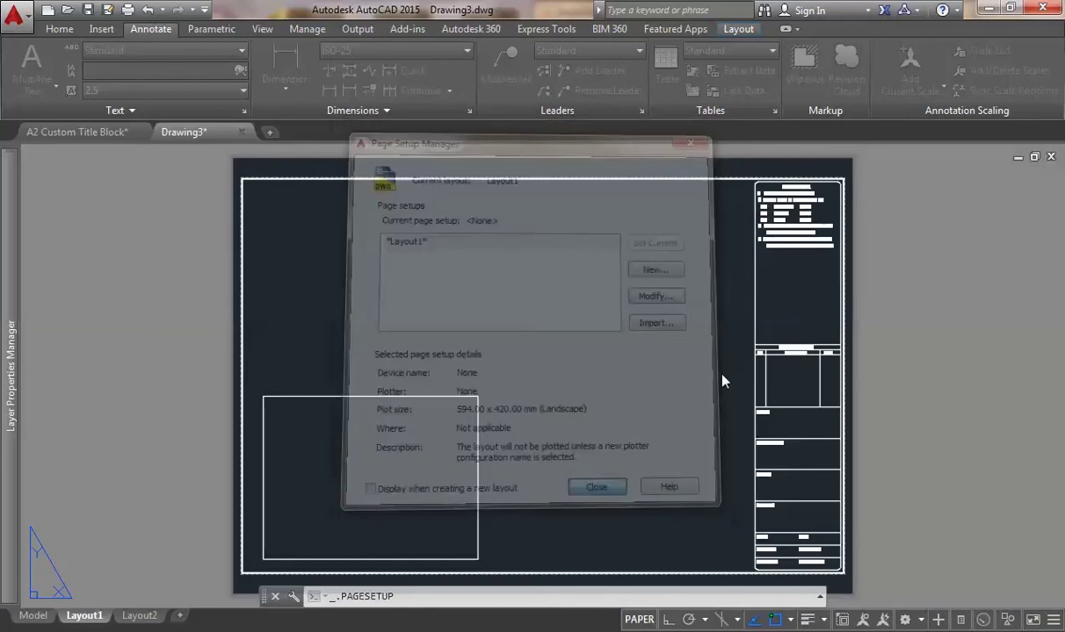
- Zoom in and out across the Layout1 sheet to inspect the title block
scroll(839, 180, "up", 4)
scroll(840, 184, "up", 4)
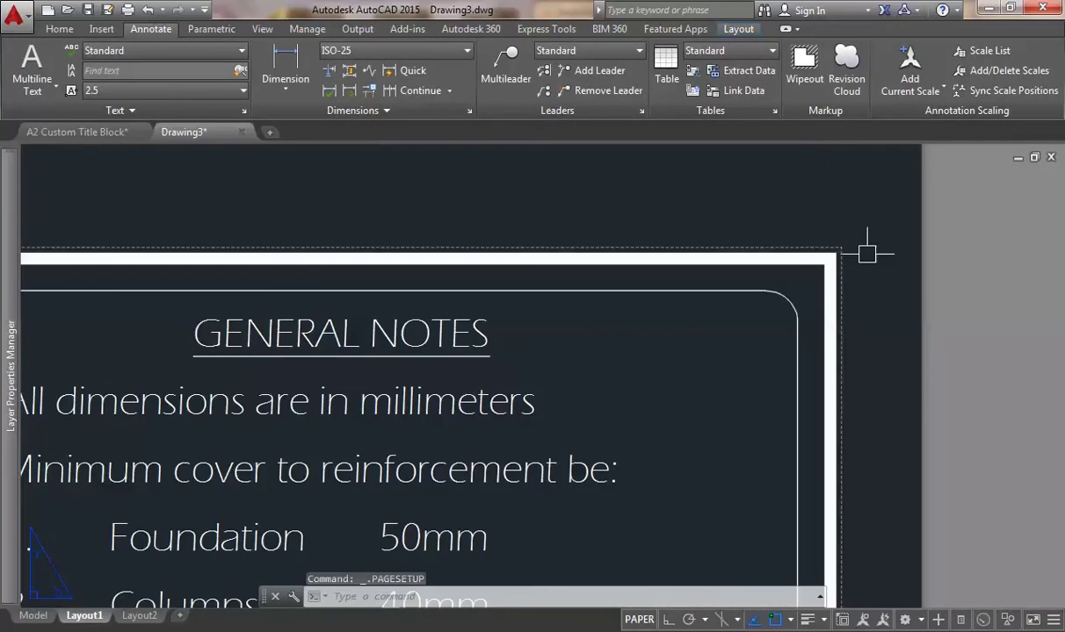
scroll(703, 233, "down", 8)
scroll(84, 221, "up", 3)
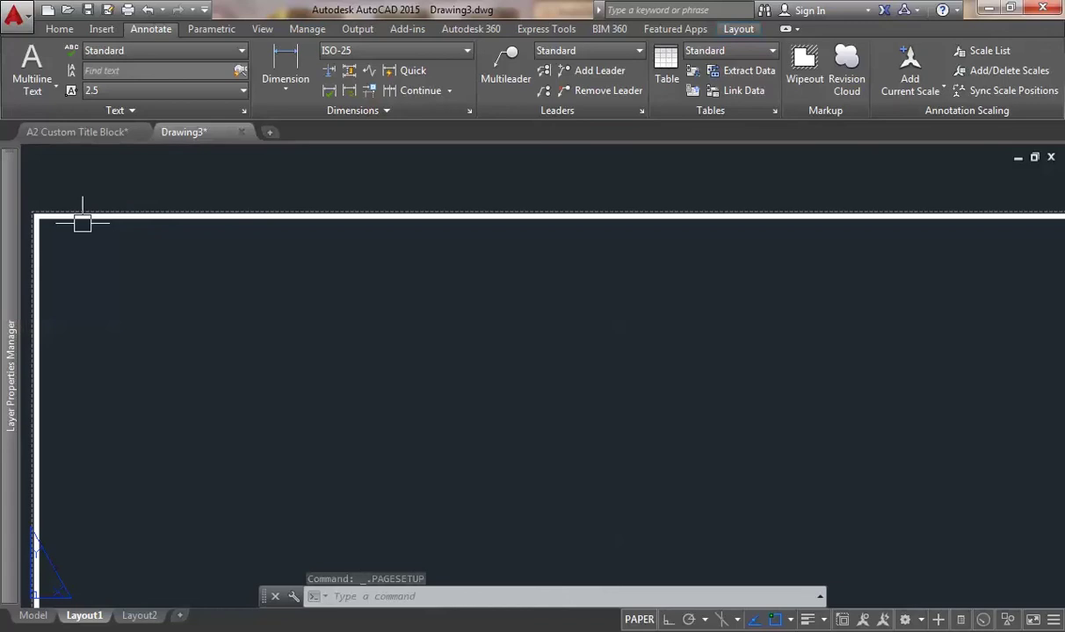
scroll(274, 273, "up", 2)
scroll(237, 266, "down", 1)
scroll(404, 356, "down", 3)
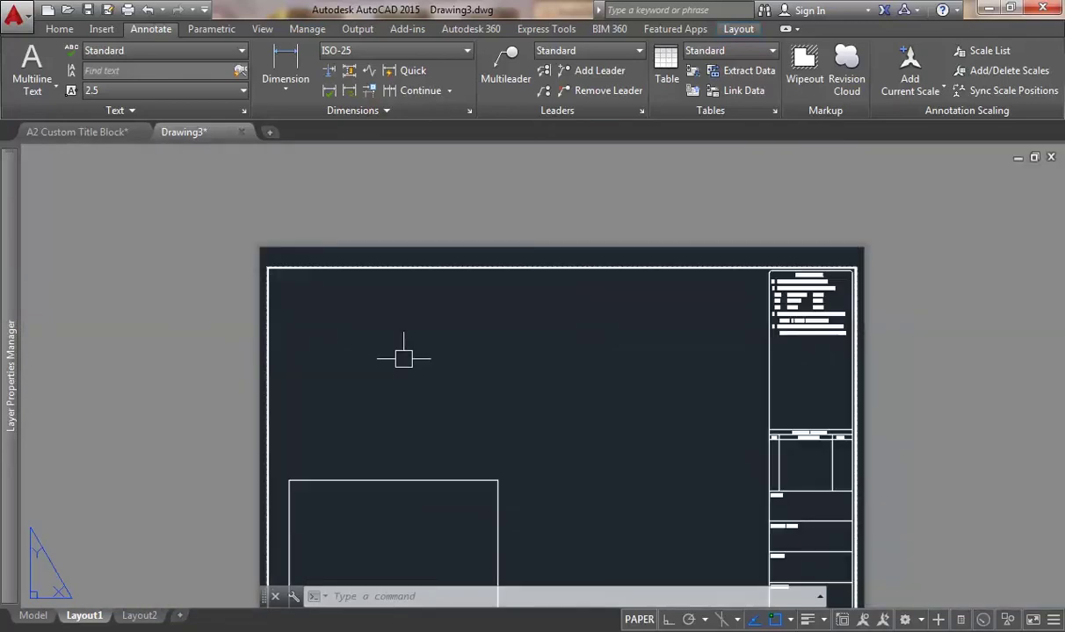
scroll(276, 209, "down", 1)
scroll(734, 518, "up", 6)
scroll(660, 527, "up", 2)
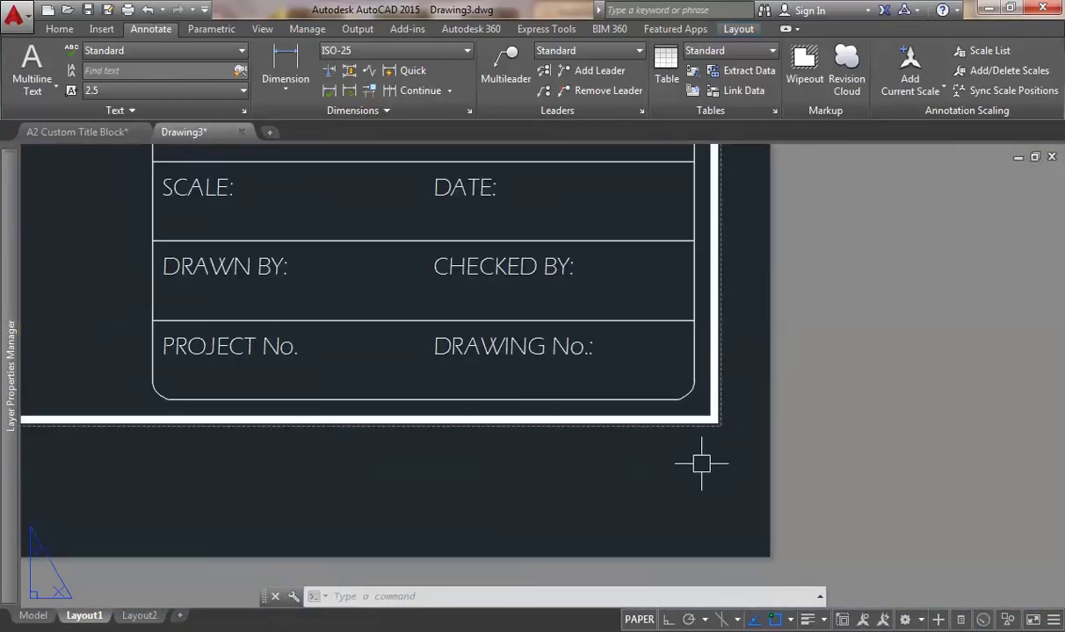
scroll(340, 411, "down", 4)
scroll(340, 412, "down", 2)
- Pan and zoom extents to show all of Layout1, then switch to Layout2
middle_click_drag(158, 292, 376, 336)
middle_click(375, 337)
middle_click(375, 336)
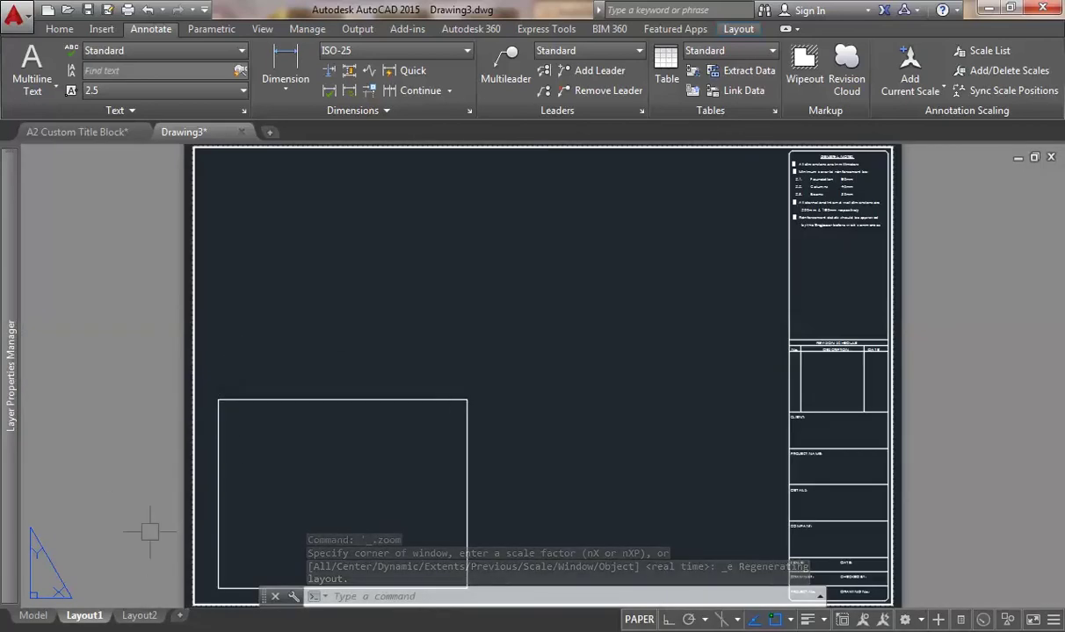
left_click(136, 617)
- Set Layout2's page setup to ISO A2 paper, Extents plot area, and portrait orientation
right_click(136, 616)
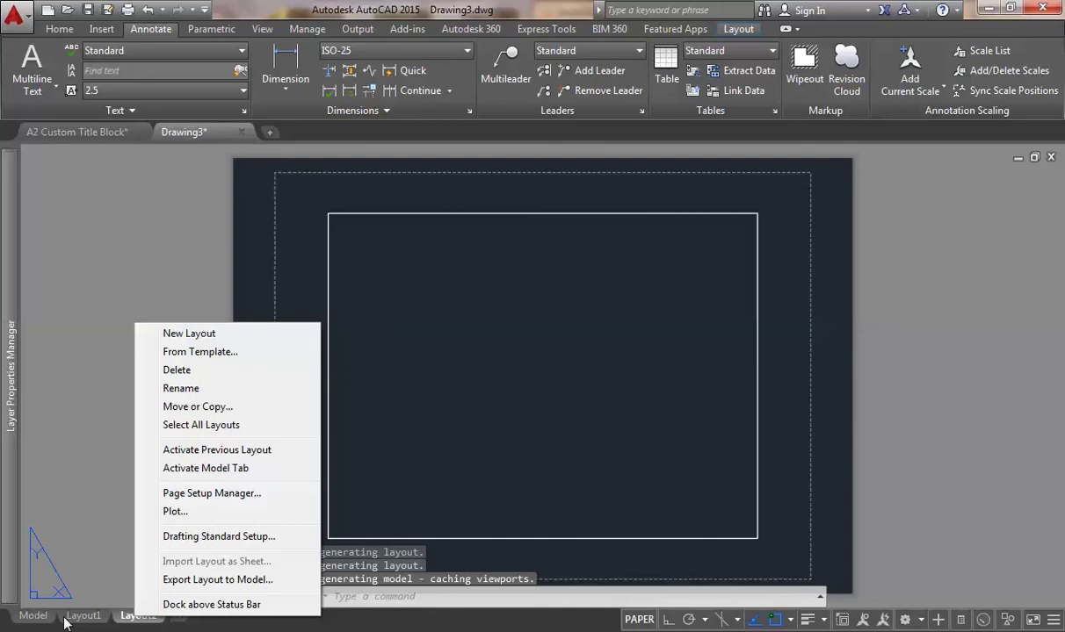
left_click(204, 499)
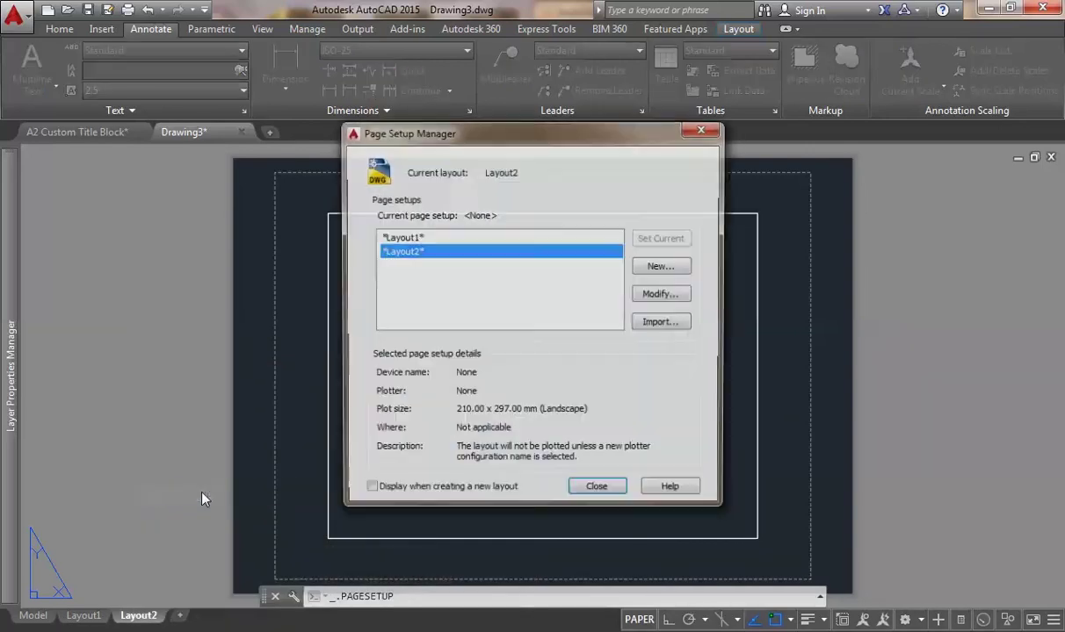
left_click(650, 295)
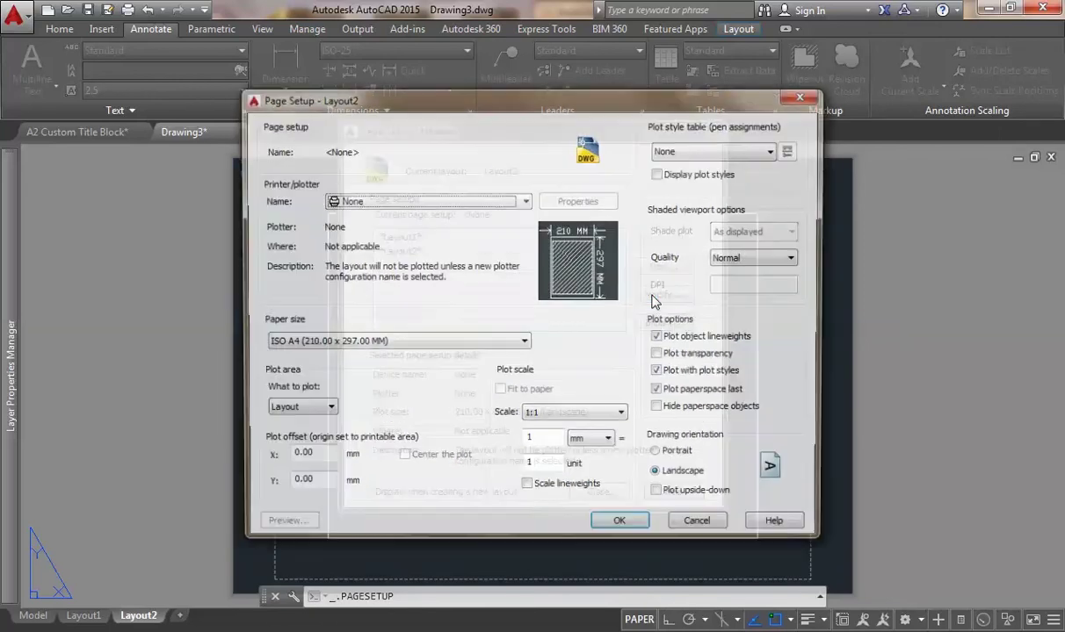
left_click(333, 343)
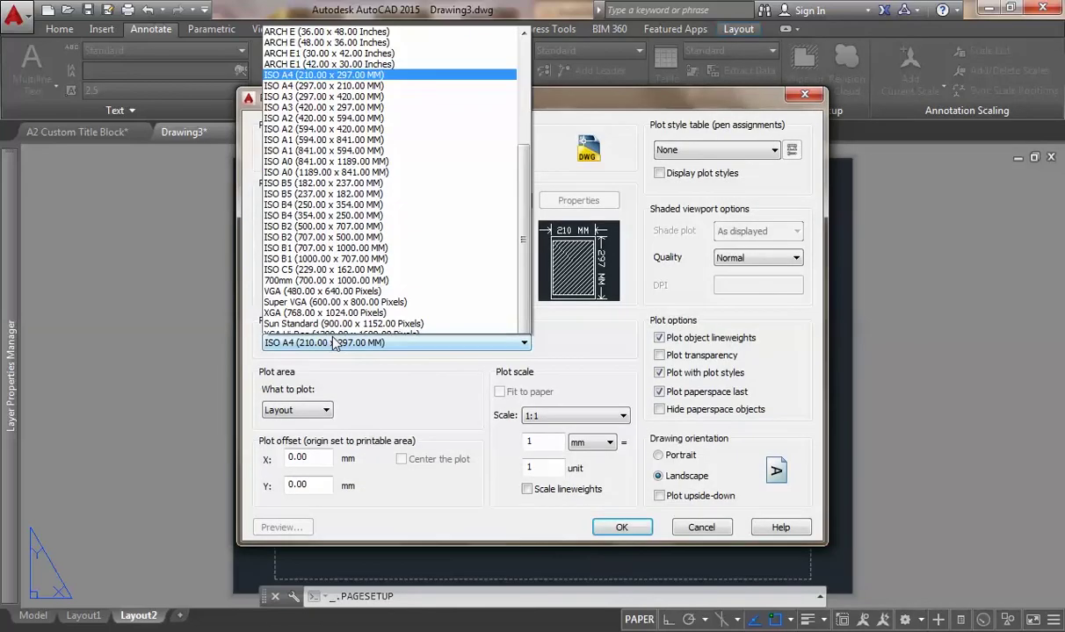
left_click(349, 112)
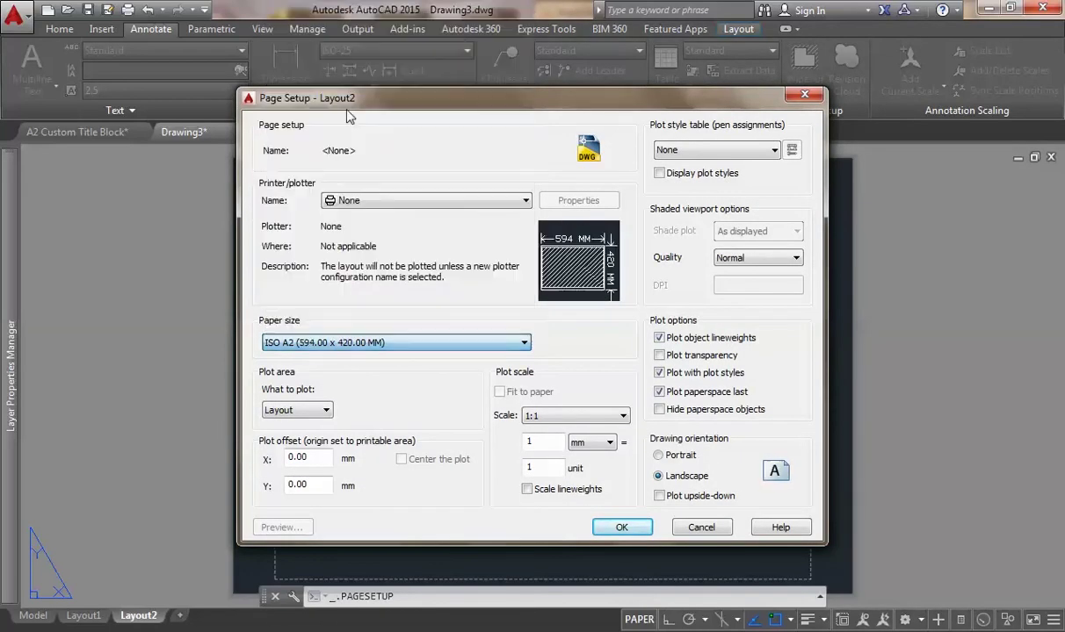
left_click(304, 417)
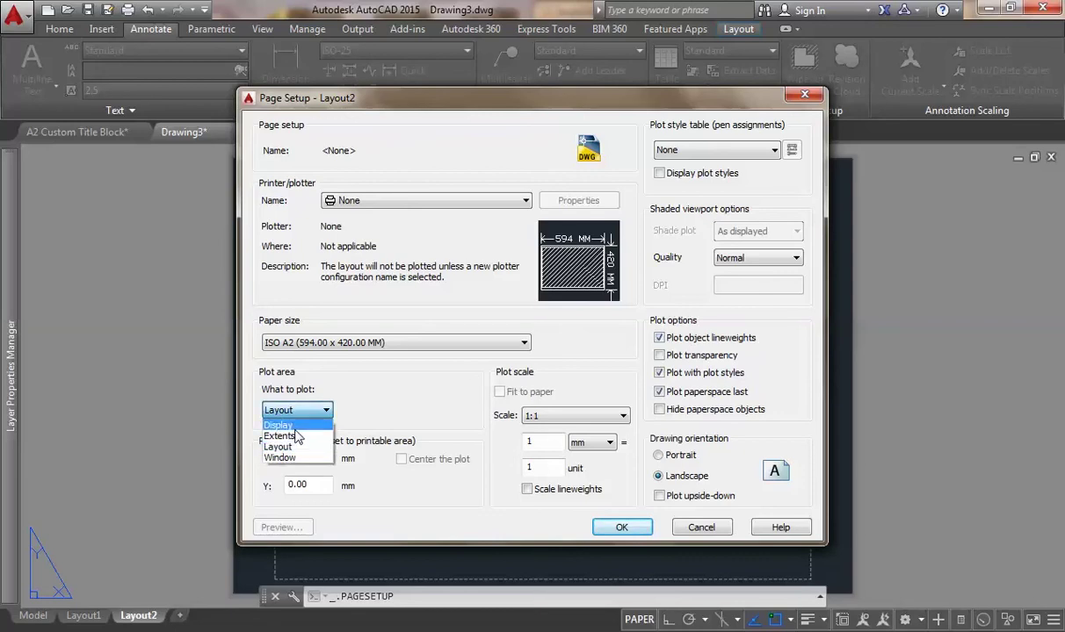
left_click(286, 438)
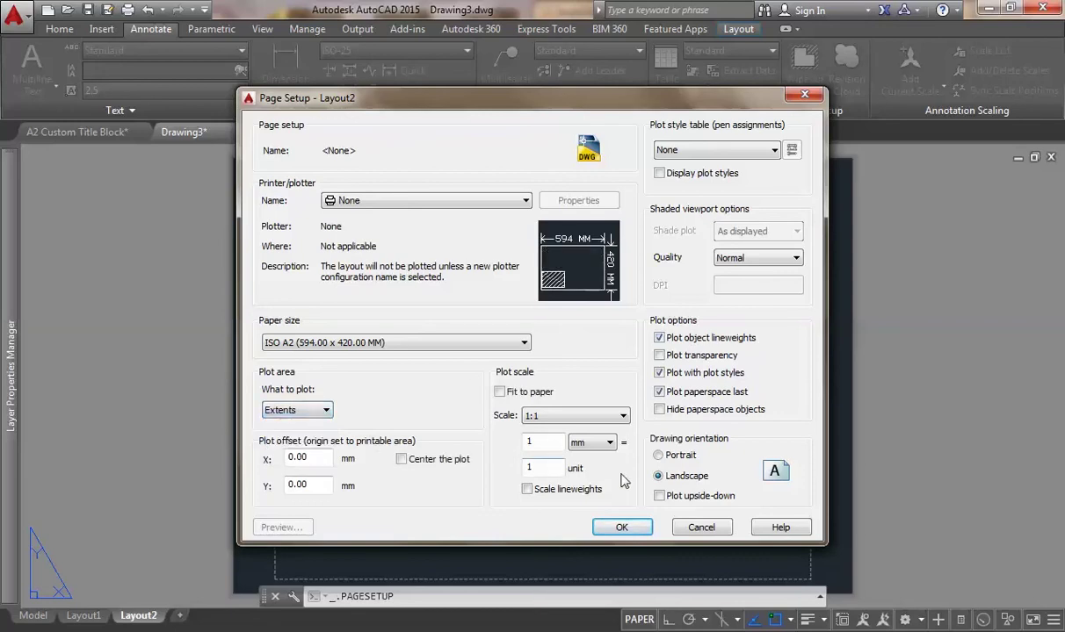
left_click(672, 457)
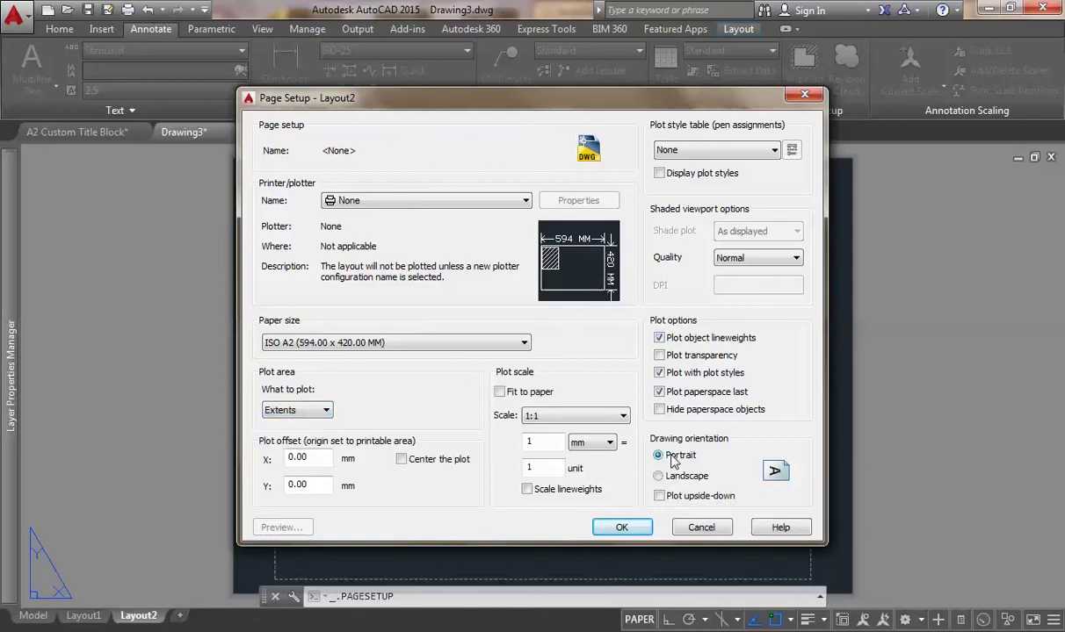
left_click(622, 528)
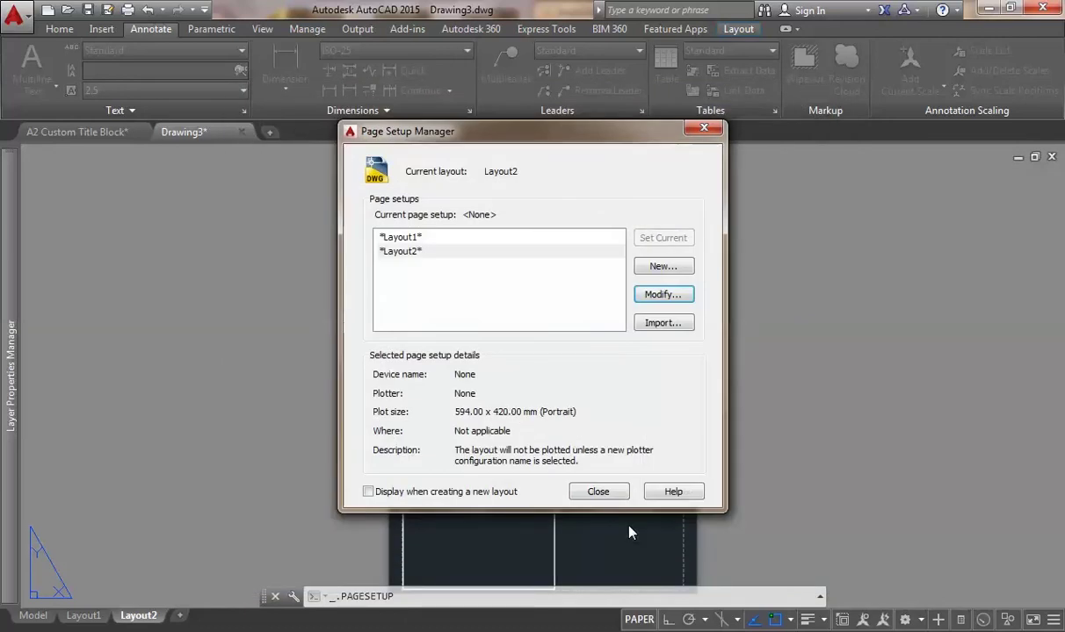
left_click(599, 492)
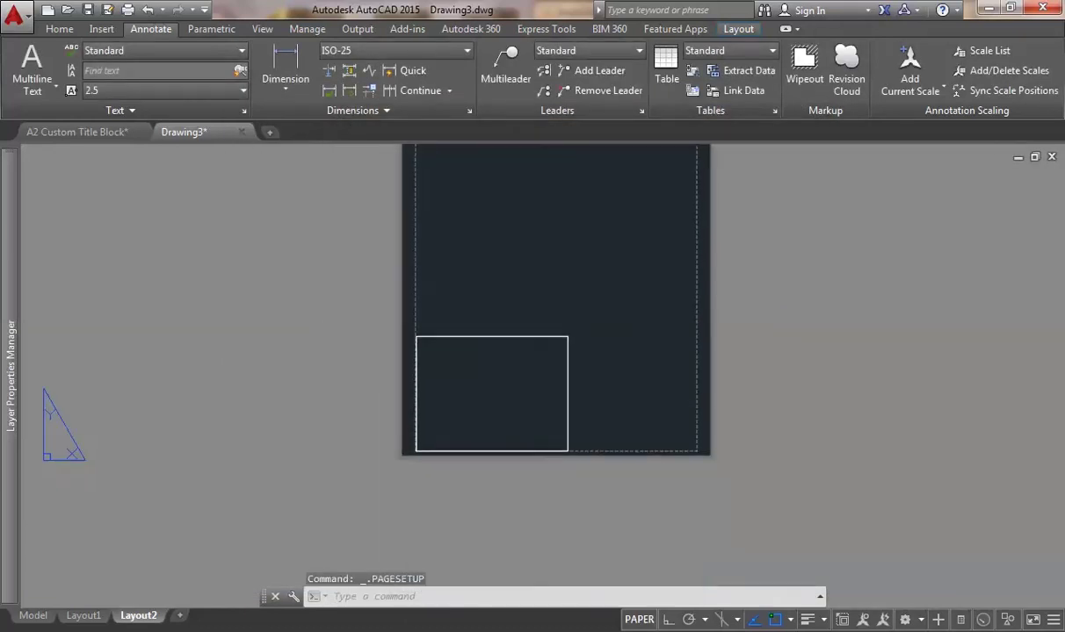
- Erase the default viewport from Layout2 and recentre the sheet view
left_click(601, 322)
left_click(525, 380)
type("e")
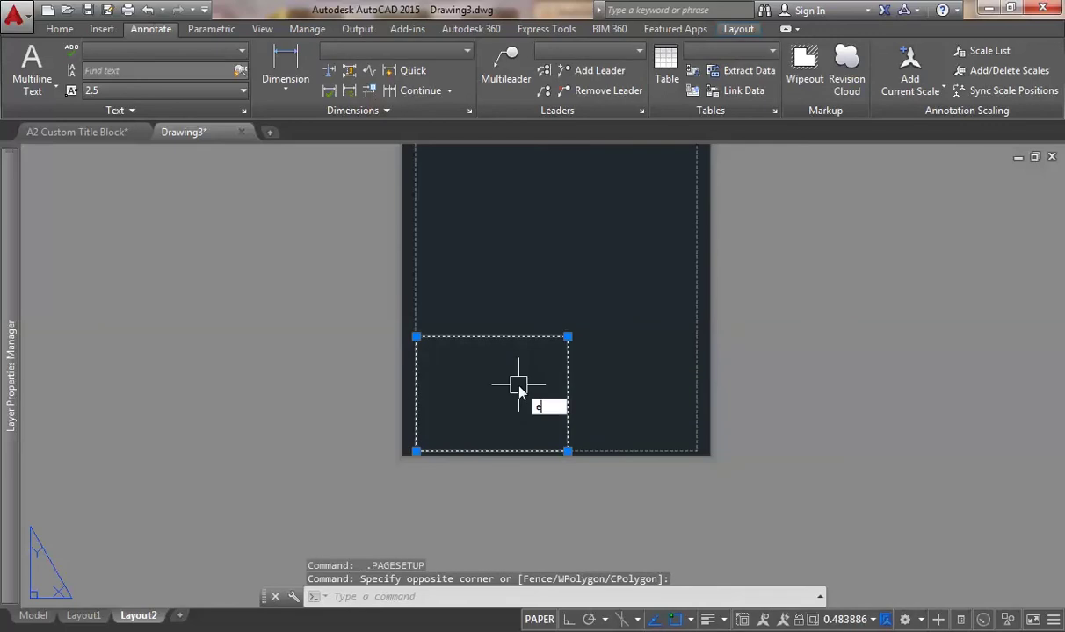
key("Return")
middle_click_drag(468, 307, 414, 454)
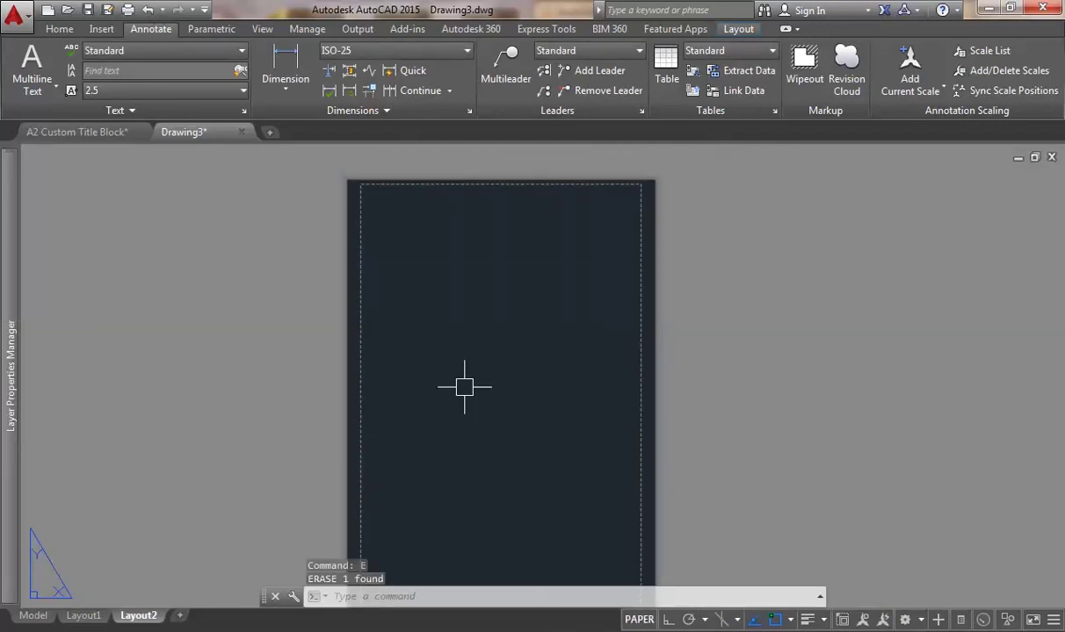
middle_click_drag(464, 387, 470, 359)
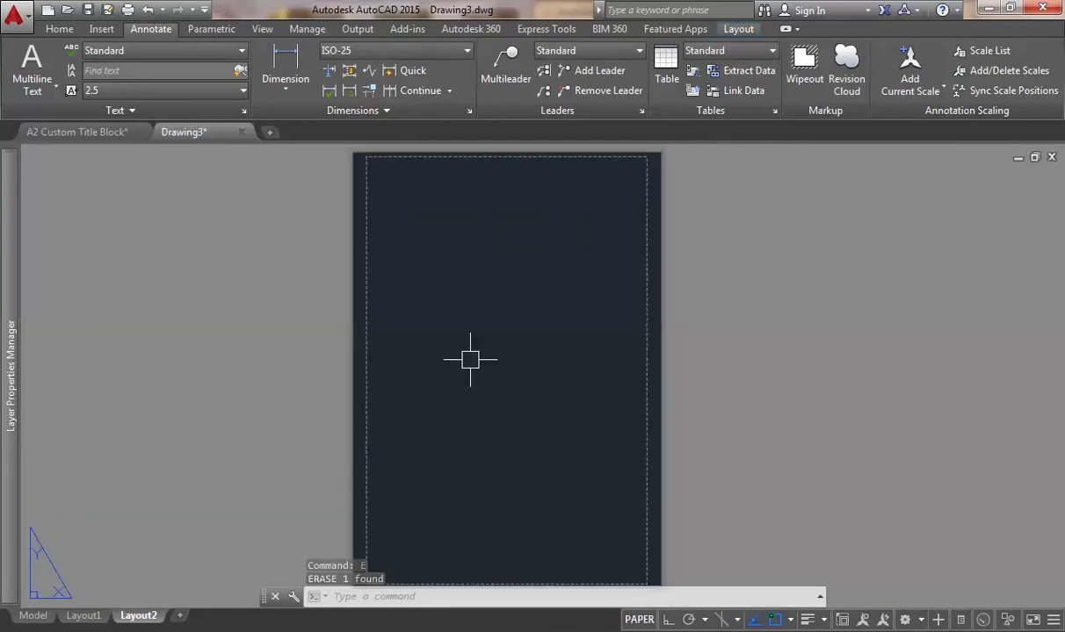
- Begin inserting the A2 Custom Title Block with a rotation angle of -90°
type("i")
key("Return")
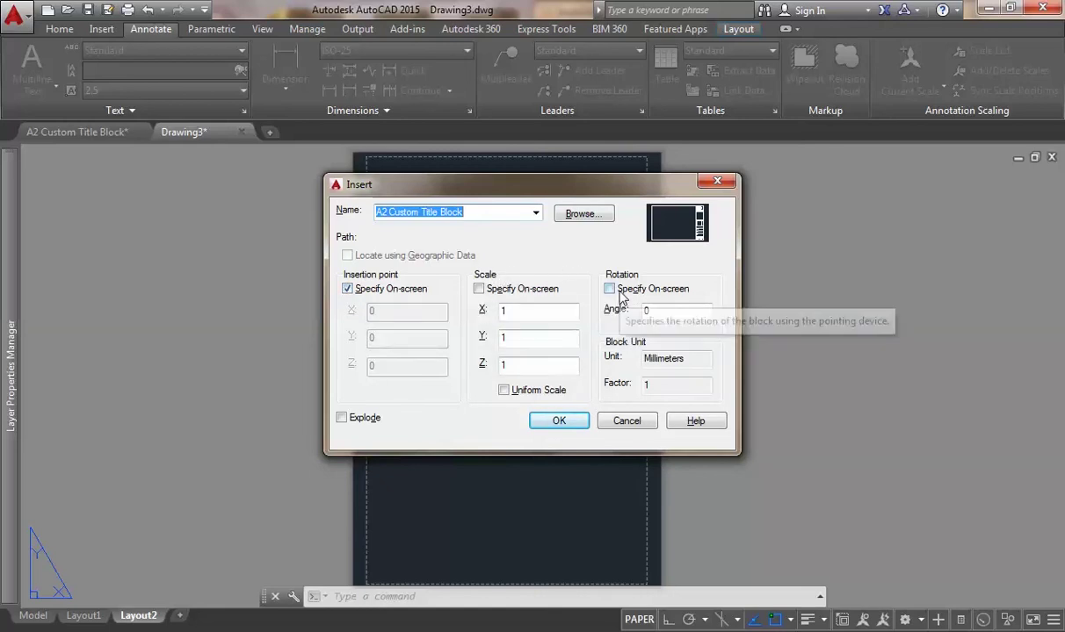
double_click(659, 310)
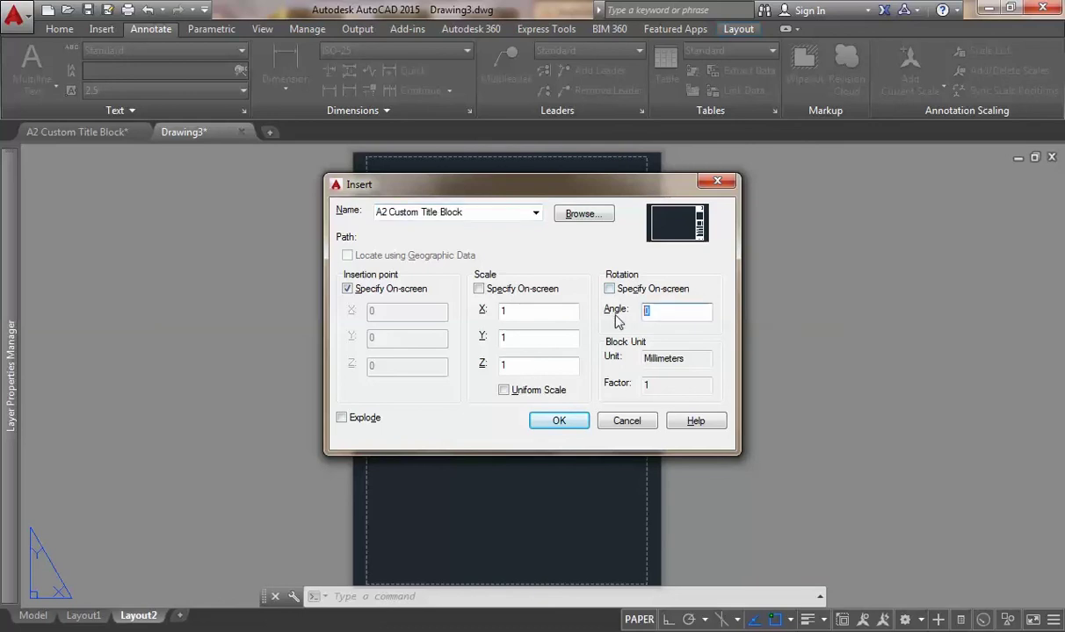
type("-9")
left_click(558, 421)
- Zoom extents to show the whole portrait Layout2 sheet with its rotated title block
scroll(360, 176, "up", 3)
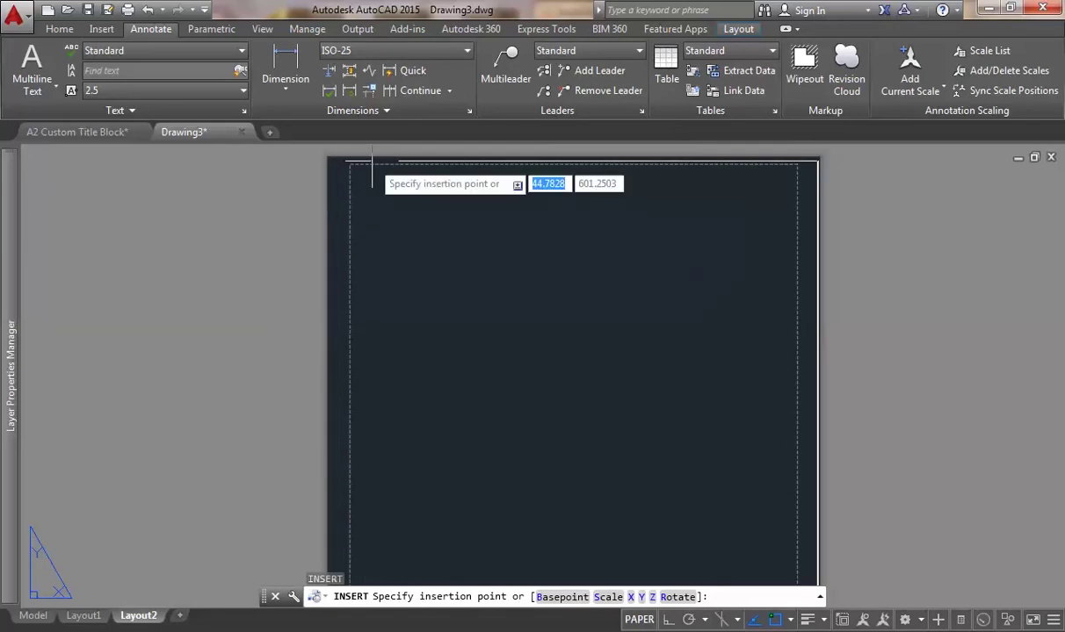
scroll(360, 167, "up", 2)
scroll(360, 167, "up", 2)
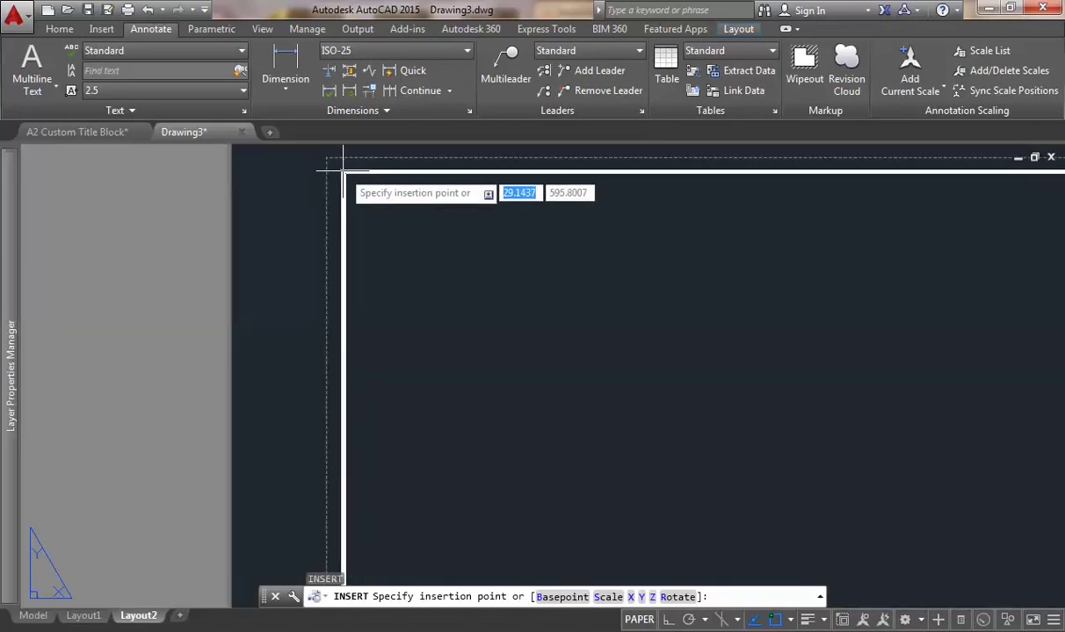
scroll(425, 266, "down", 3)
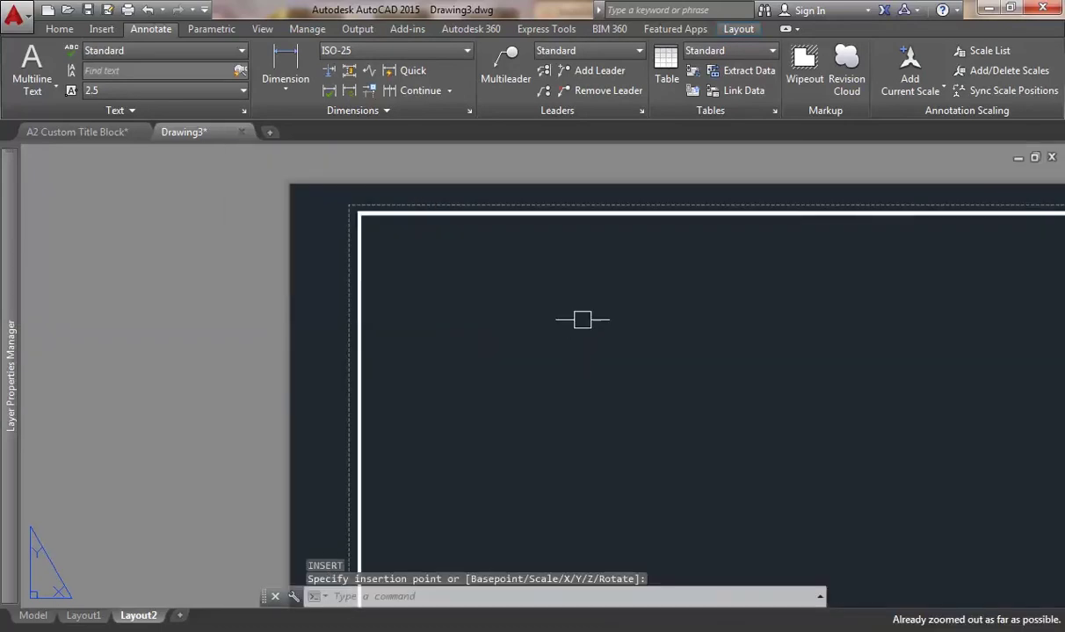
middle_click(567, 340)
middle_click(567, 340)
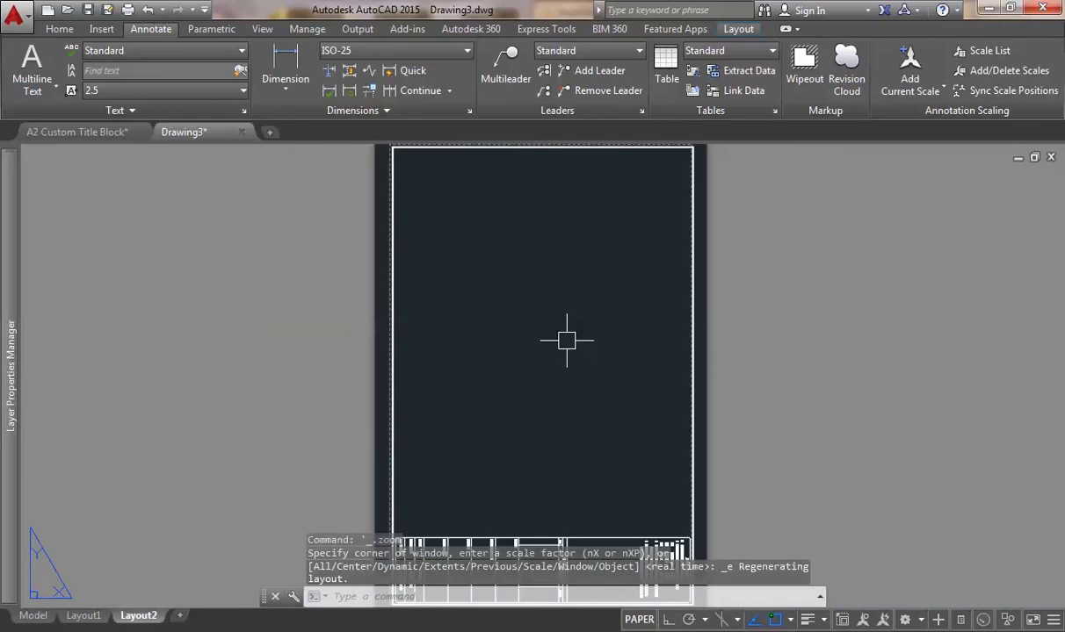
right_click(138, 615)
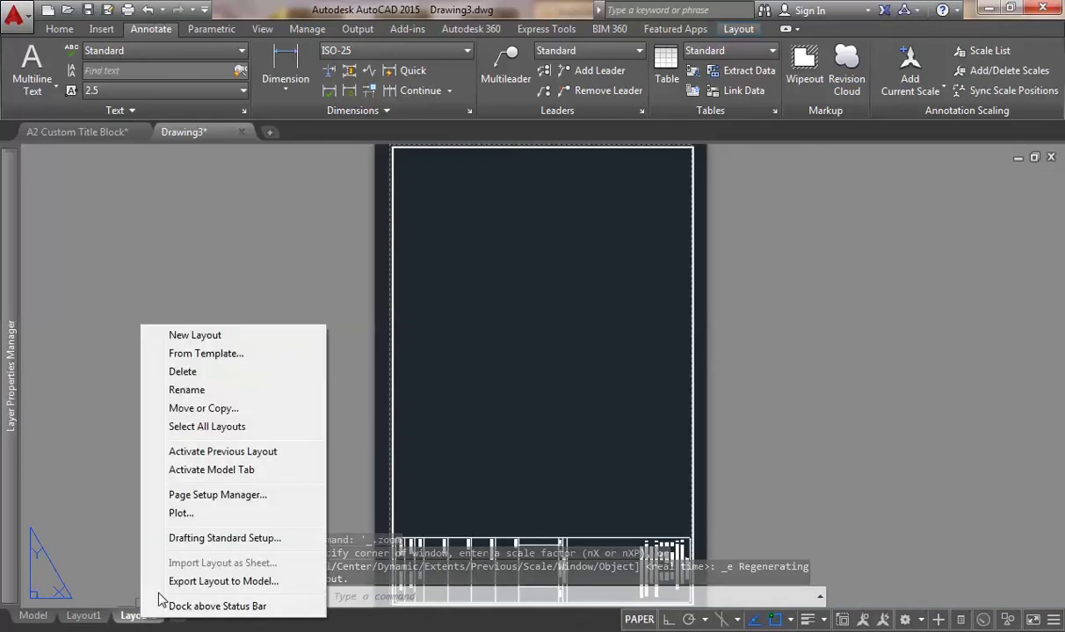
- Centre Layout2's plot and assign the monochrome.ctb plot style table in its page setup
left_click(210, 495)
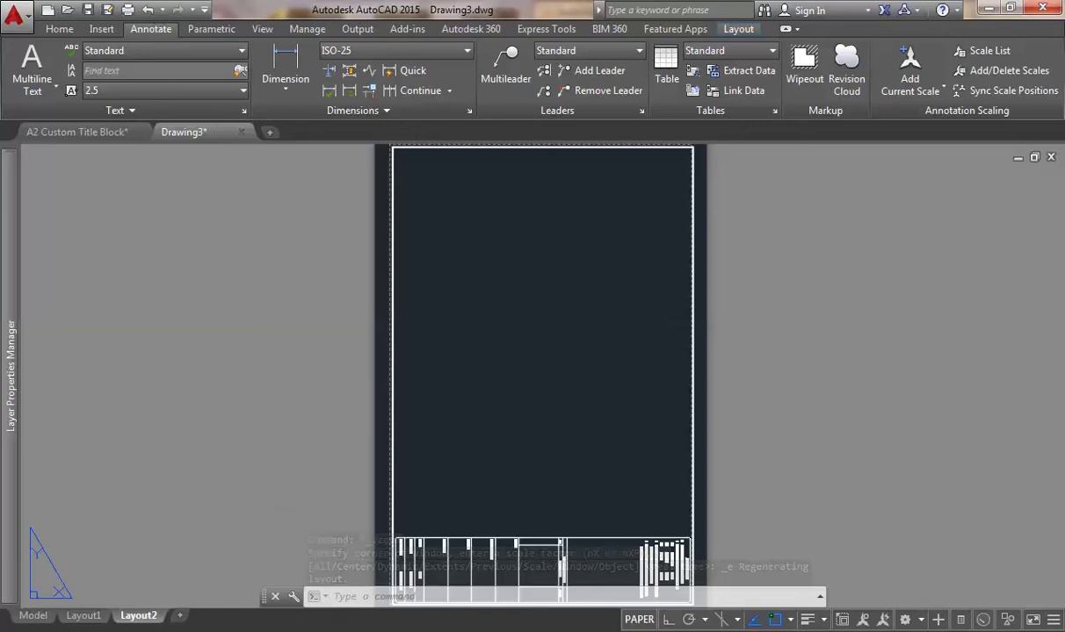
left_click(660, 295)
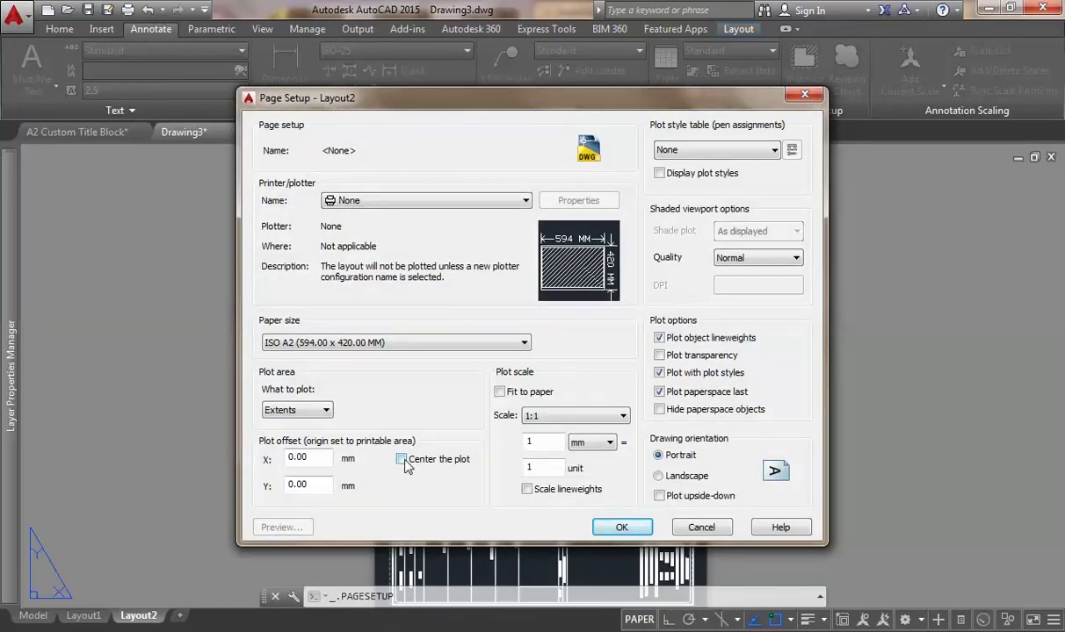
left_click(401, 459)
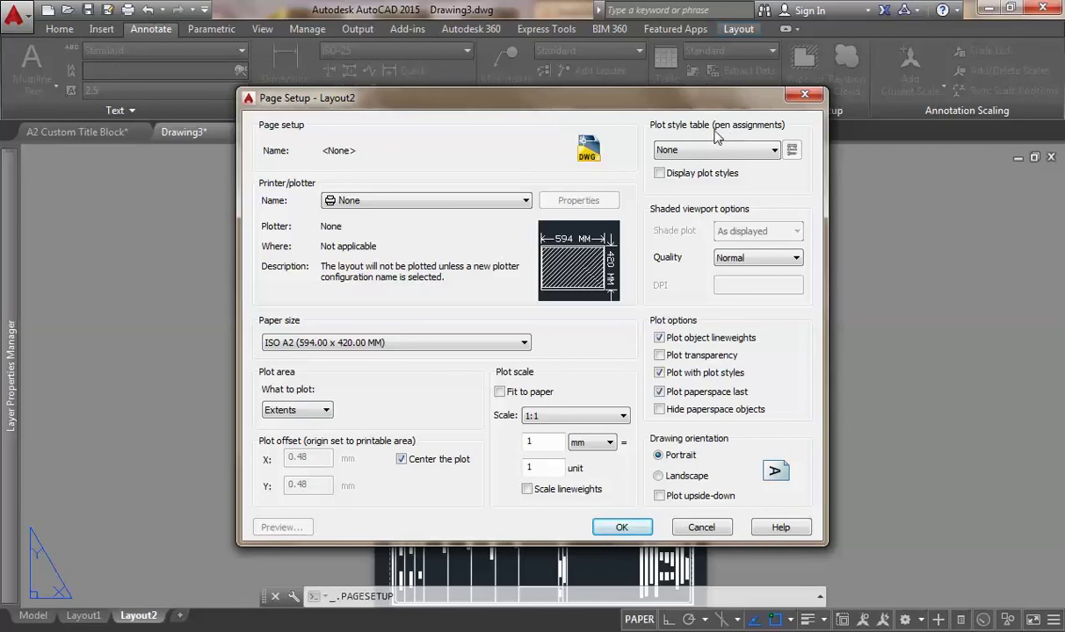
left_click(754, 149)
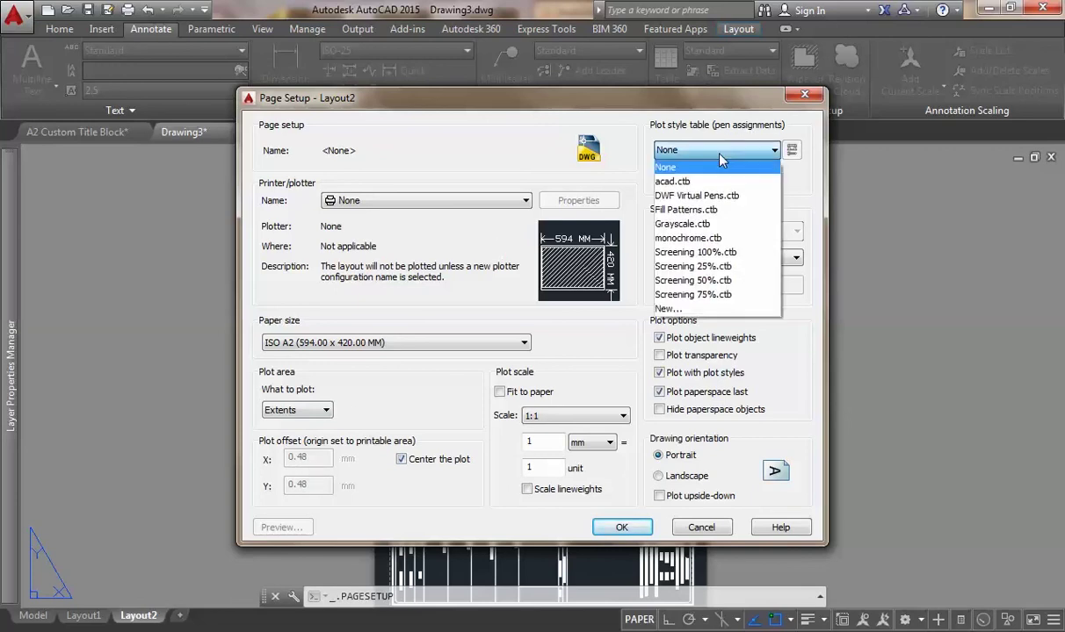
left_click(703, 239)
left_click(621, 527)
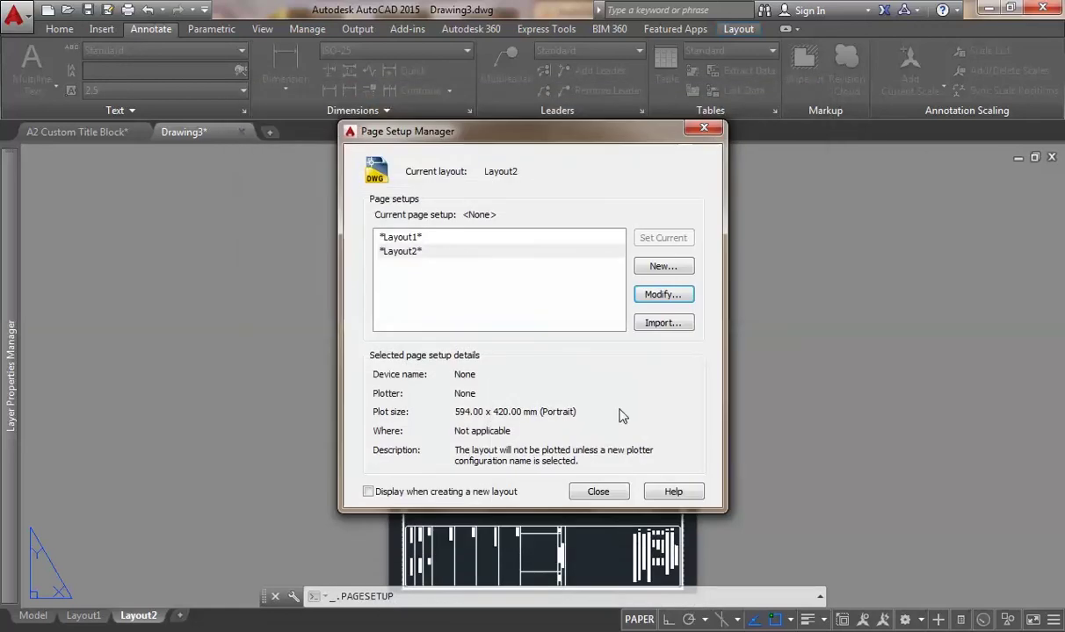
left_click(612, 494)
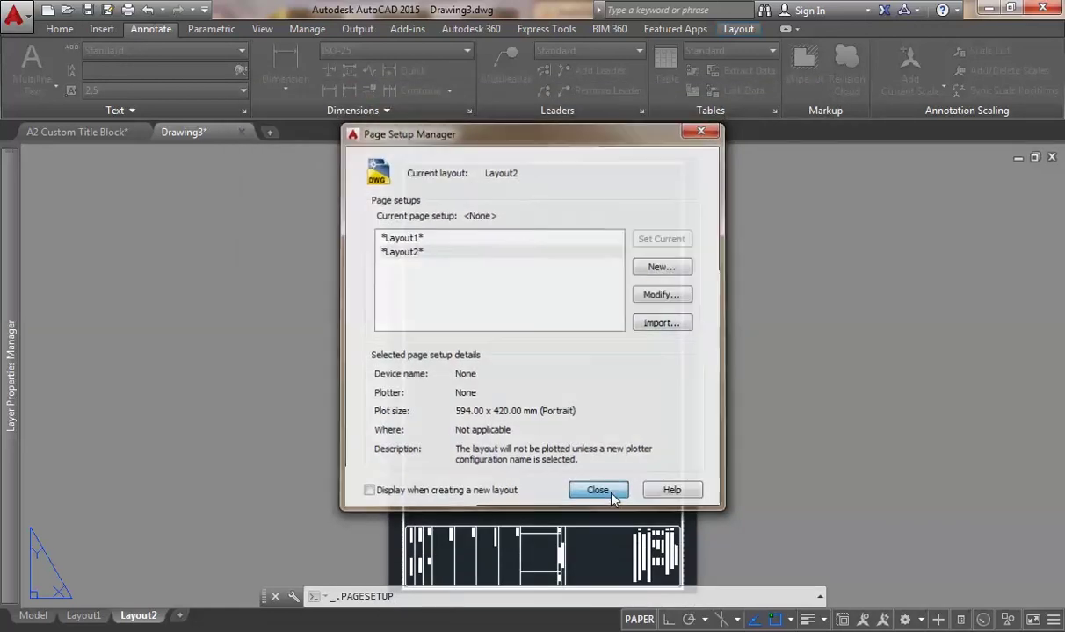
middle_click(487, 309)
middle_click(488, 309)
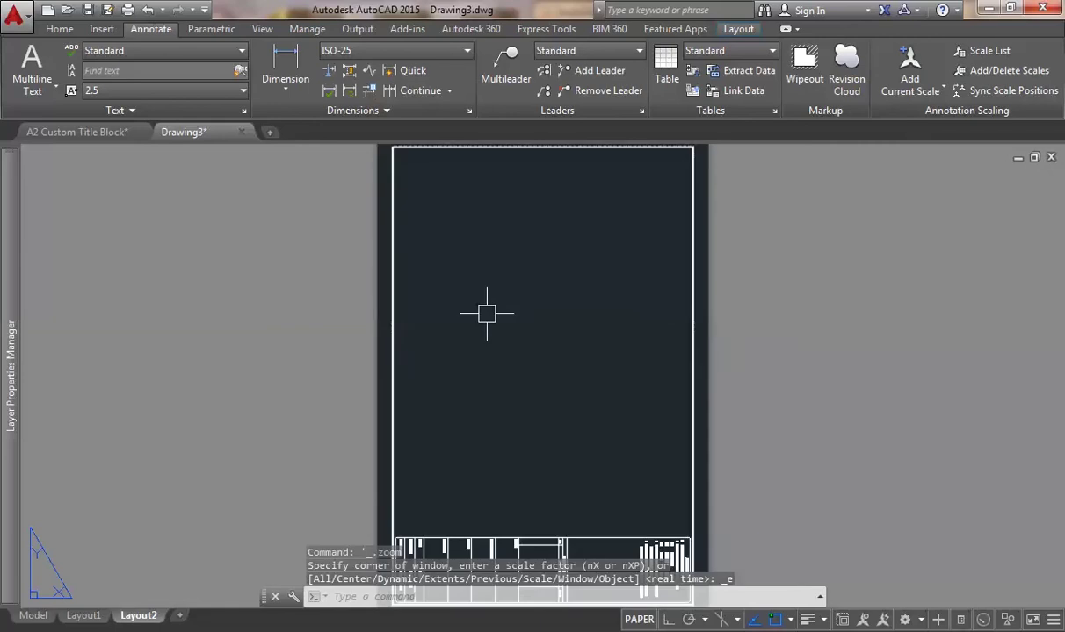
left_click(82, 616)
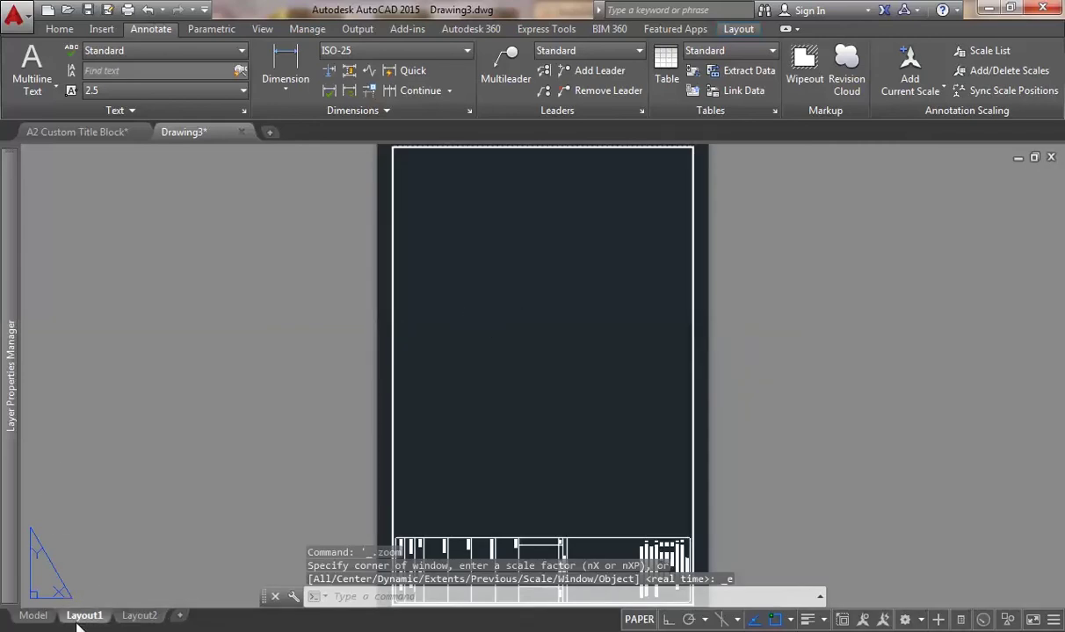
left_click(139, 616)
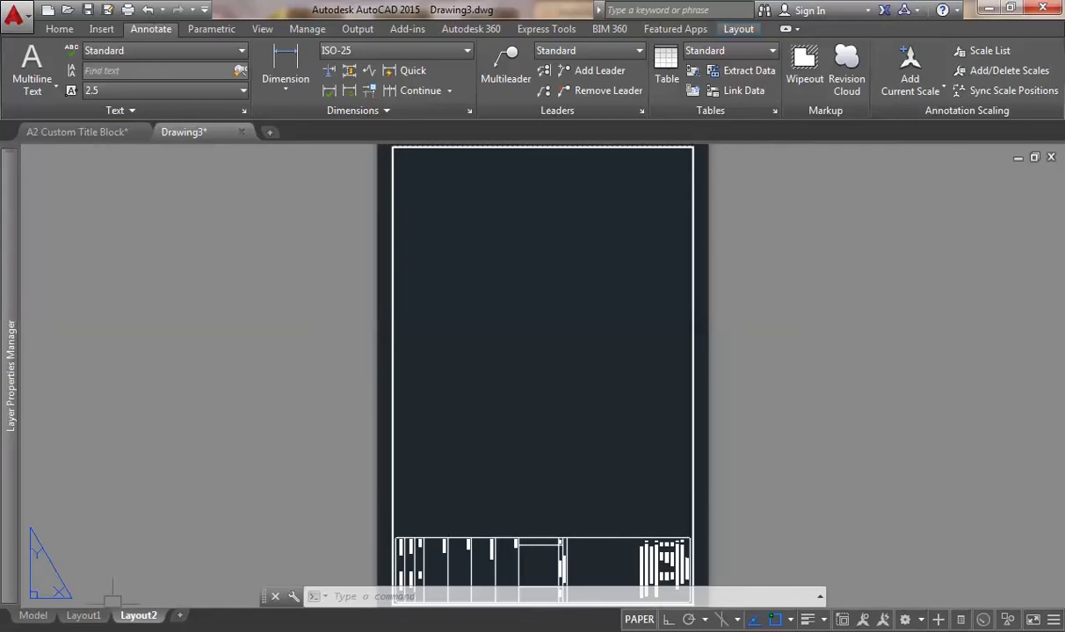
- Return to the landscape Layout1 sheet to review its title block
left_click(88, 616)
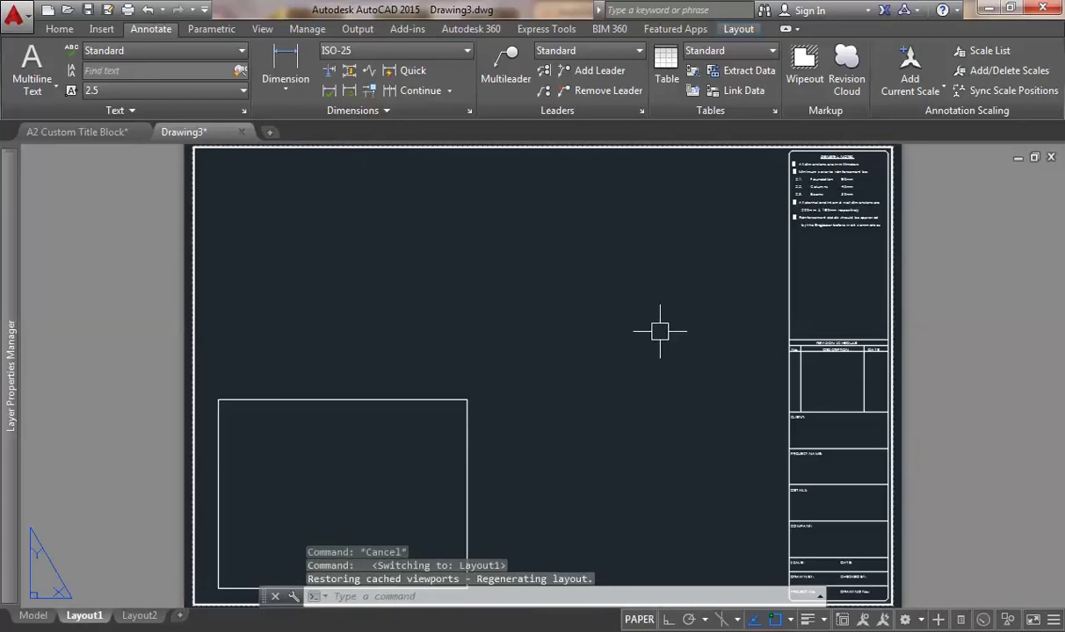